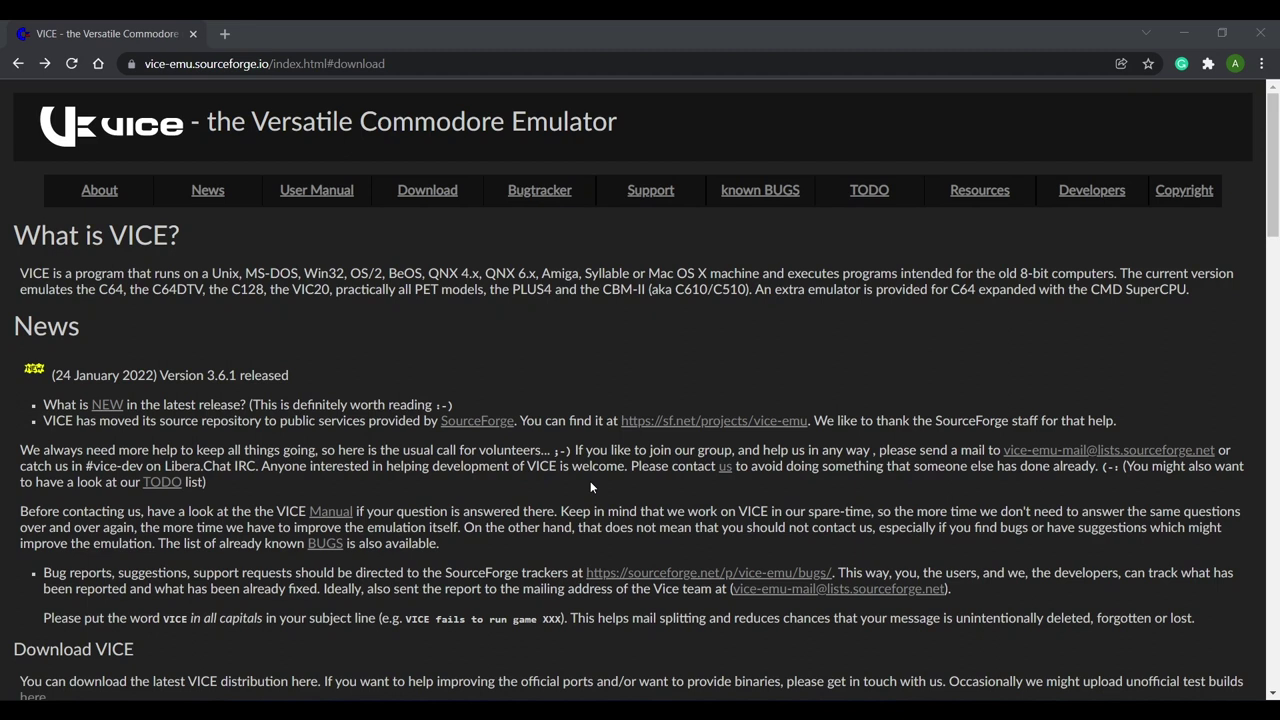
- Download GTK3VICE-3.6.1-win64.zip, the VICE 3.6.1 64-bit GTK3 build, from SourceForge
left_click(453, 200)
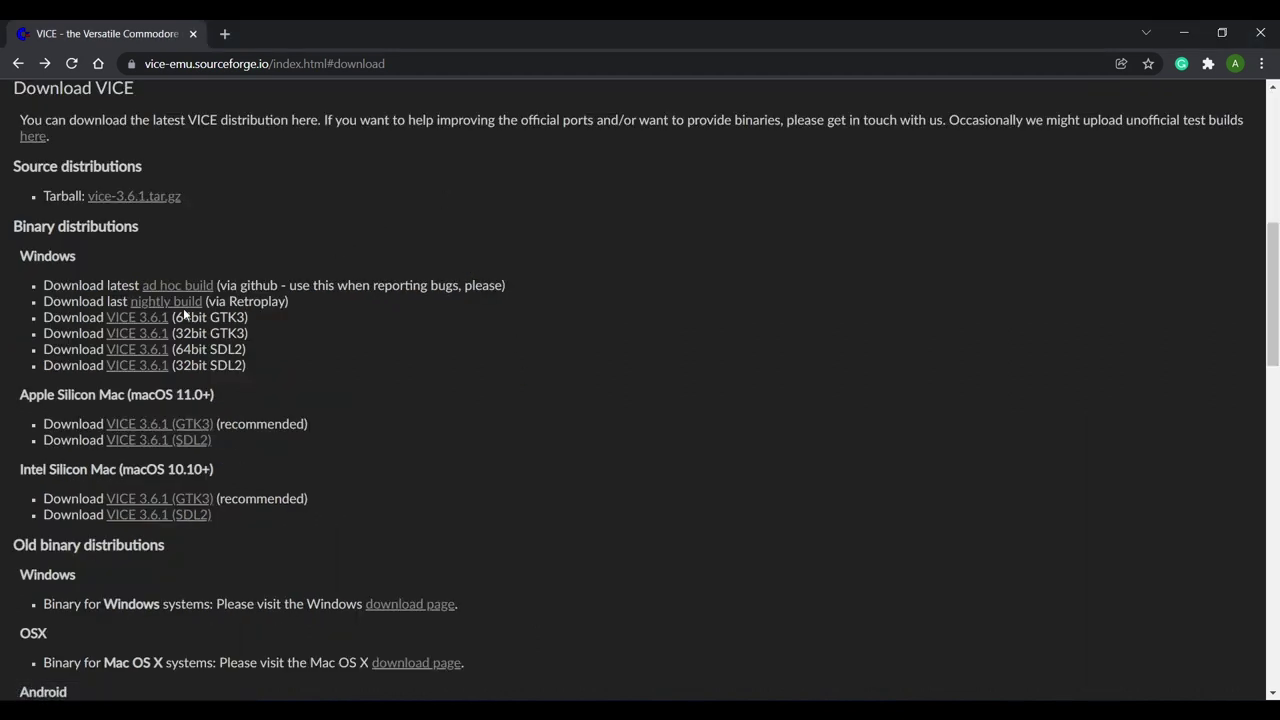
left_click(155, 320)
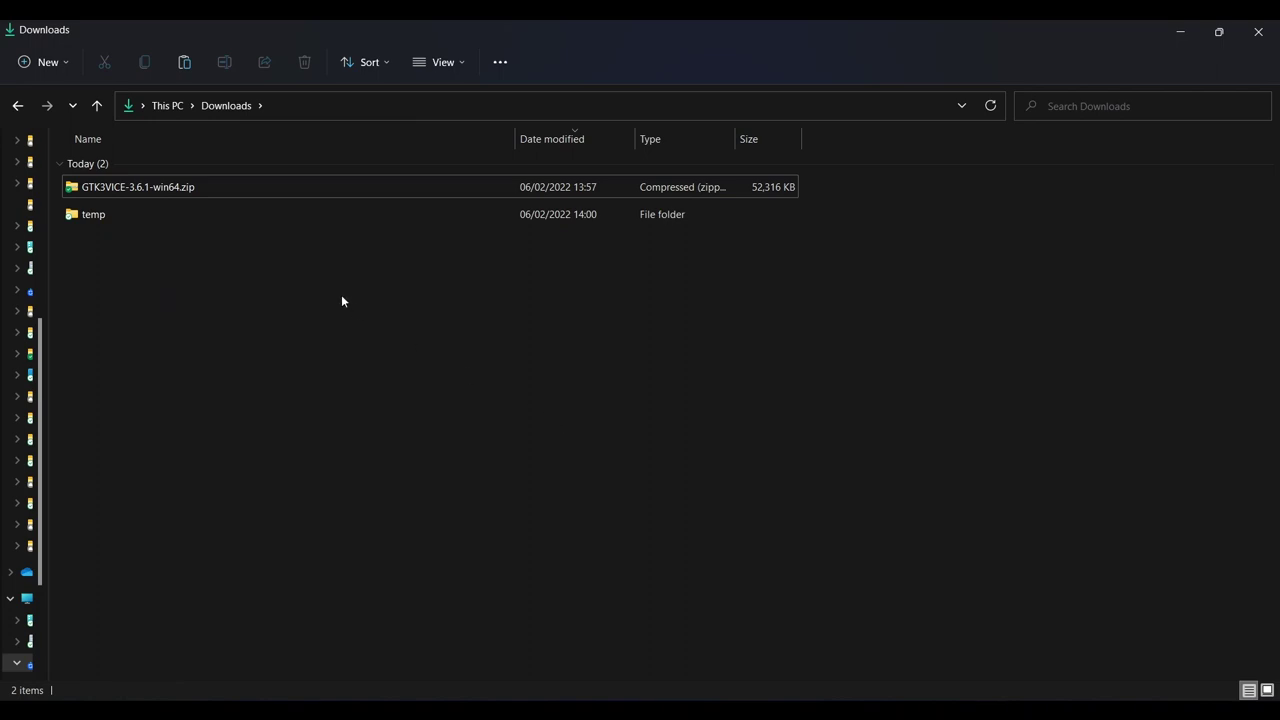
- Extract the GTK3VICE-3.6.1-win64.zip archive into Downloads
right_click(155, 186)
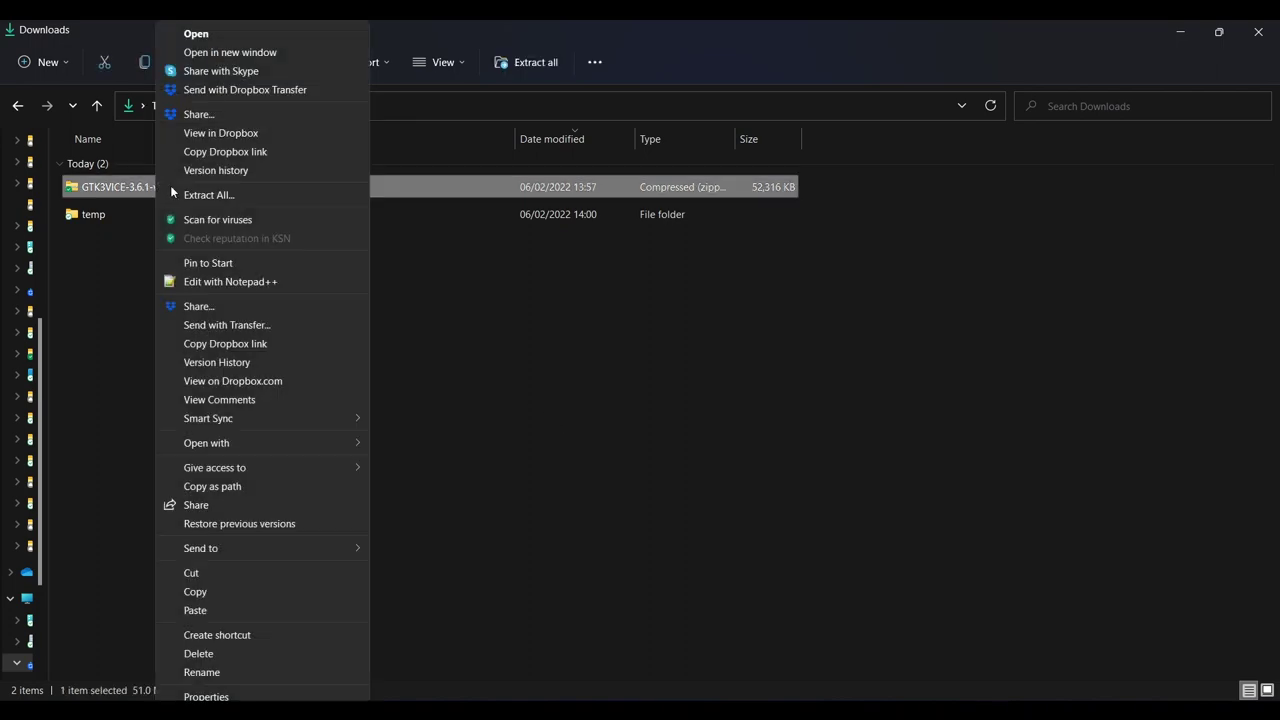
left_click(182, 193)
left_click(770, 537)
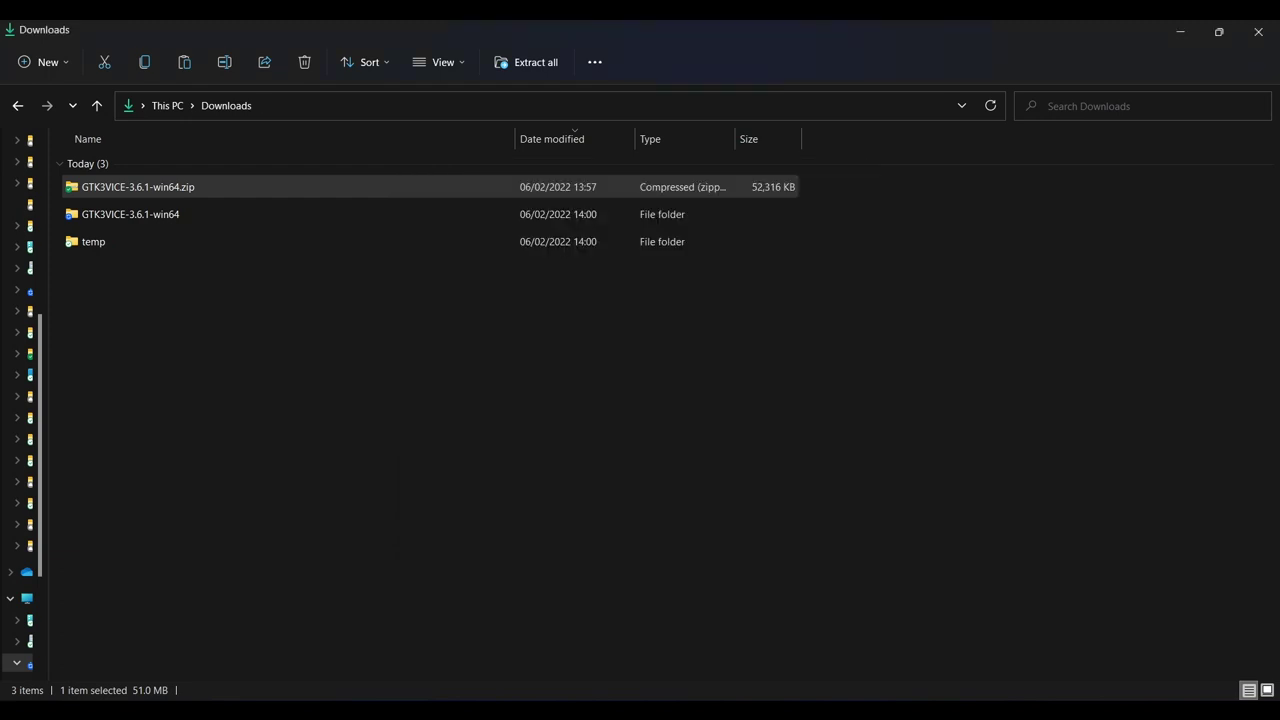
- Navigate into the extracted GTK3VICE-3.6.1-win64 folders down to the bin folder
left_click(171, 214)
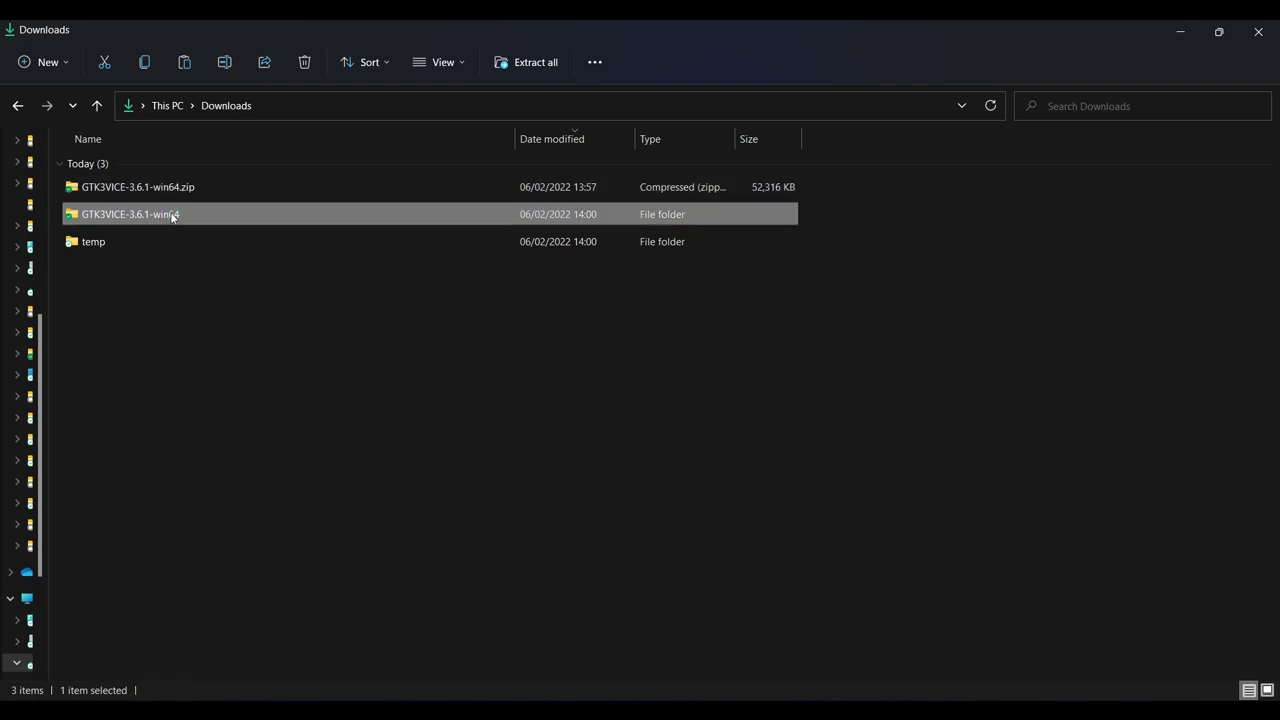
double_click(171, 214)
left_click(122, 167)
double_click(126, 168)
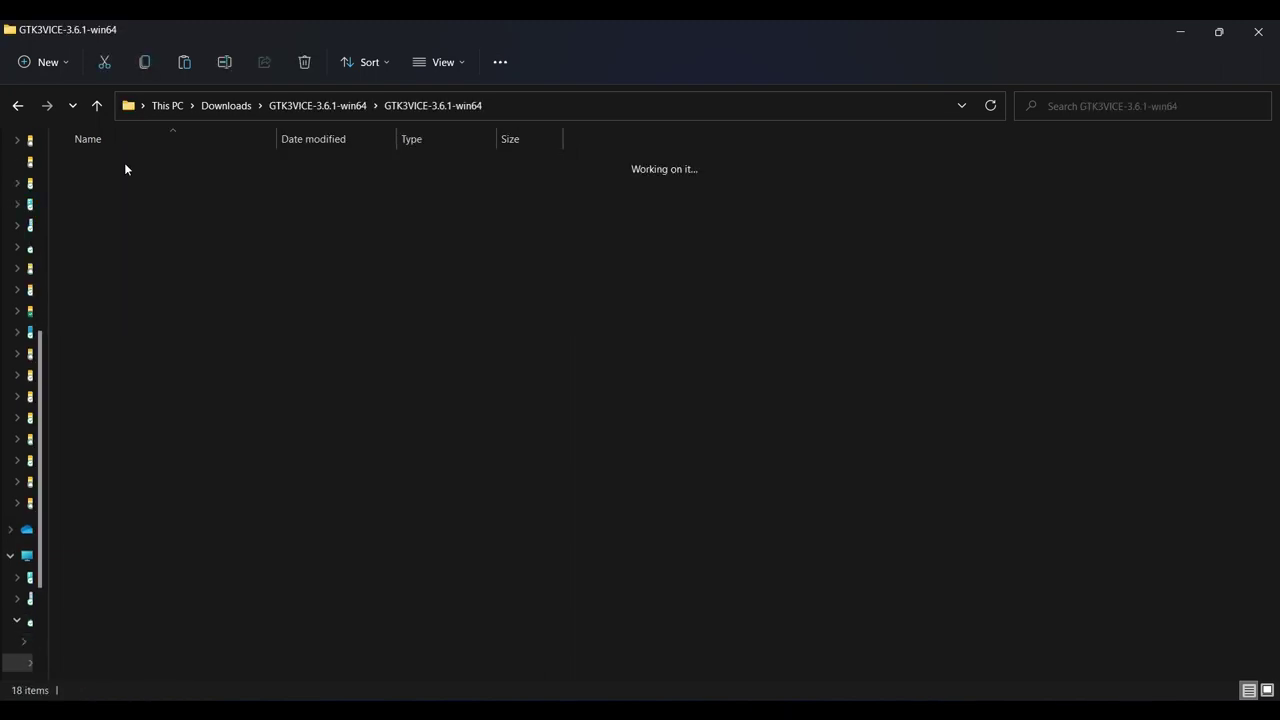
left_click(90, 167)
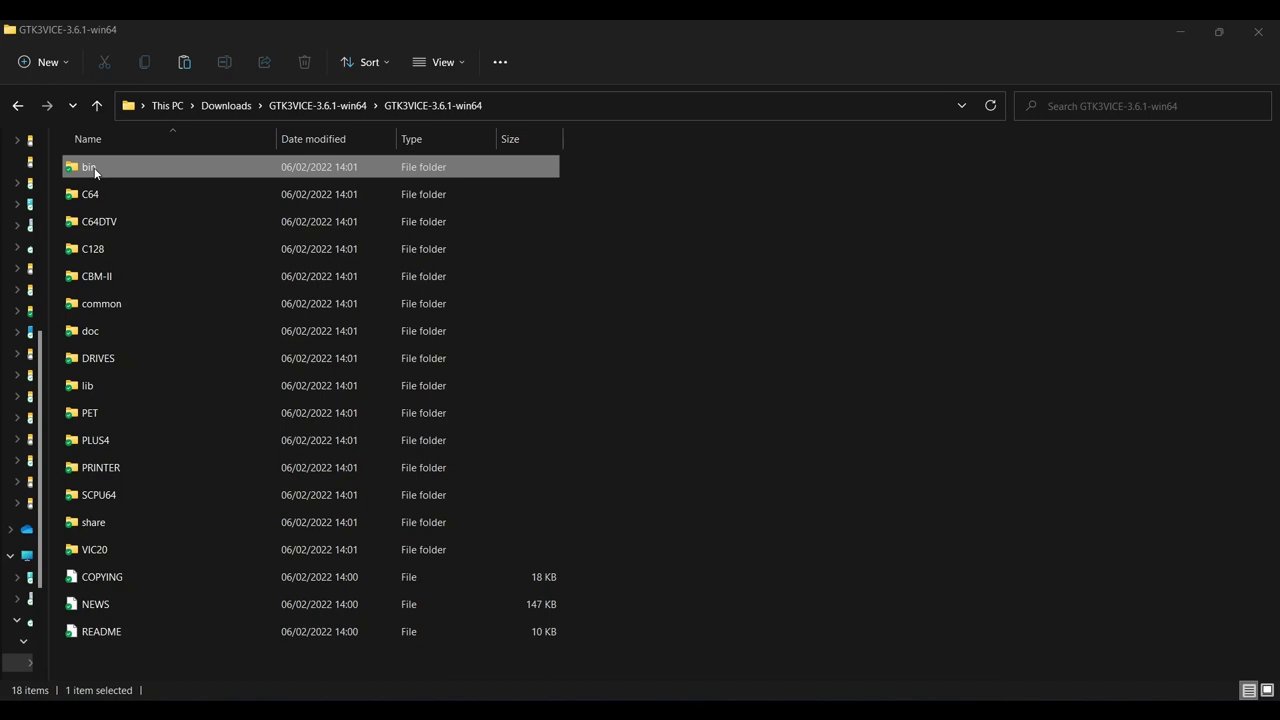
double_click(94, 170)
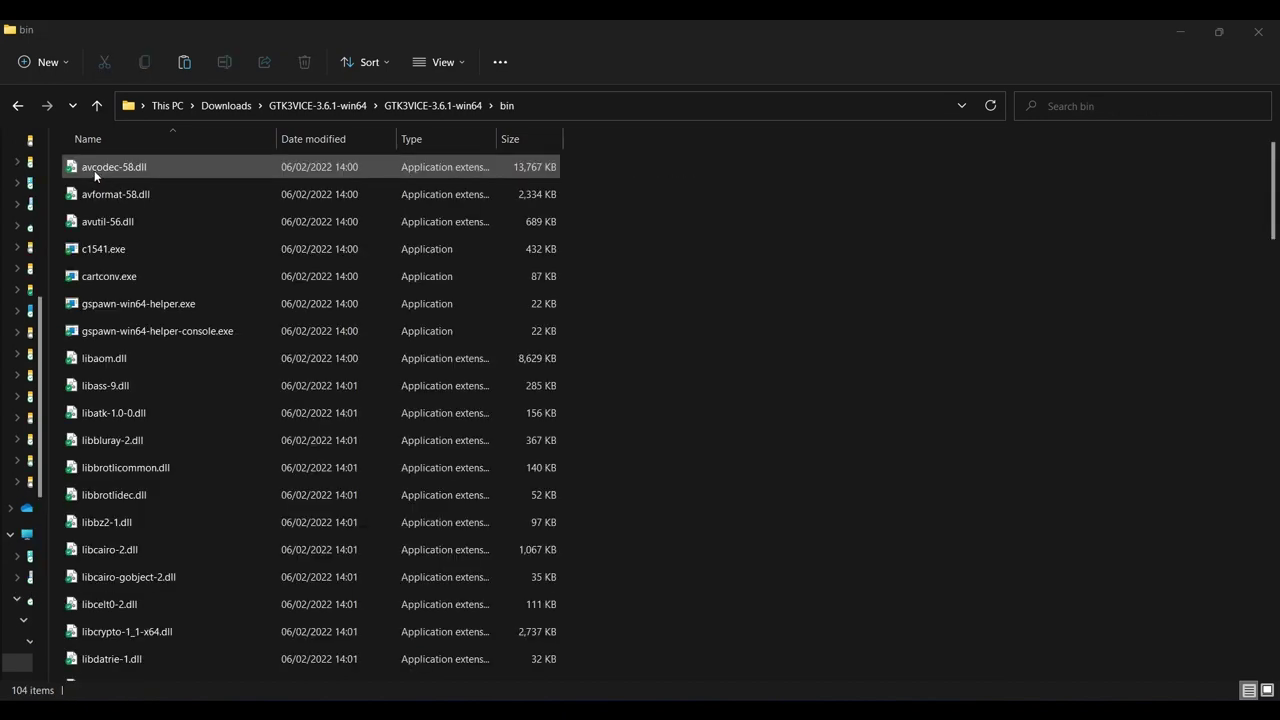
- Copy cartconv.exe from bin into the crt to bin folder
left_click(99, 278)
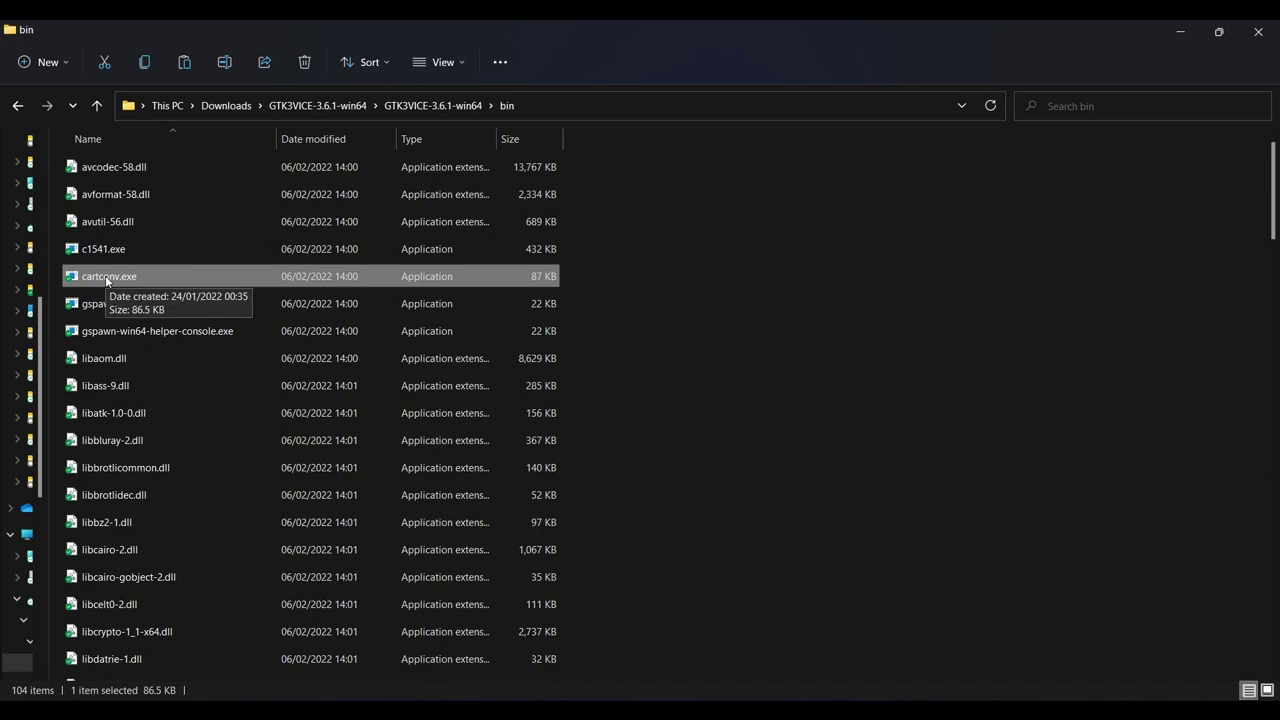
right_click(107, 284)
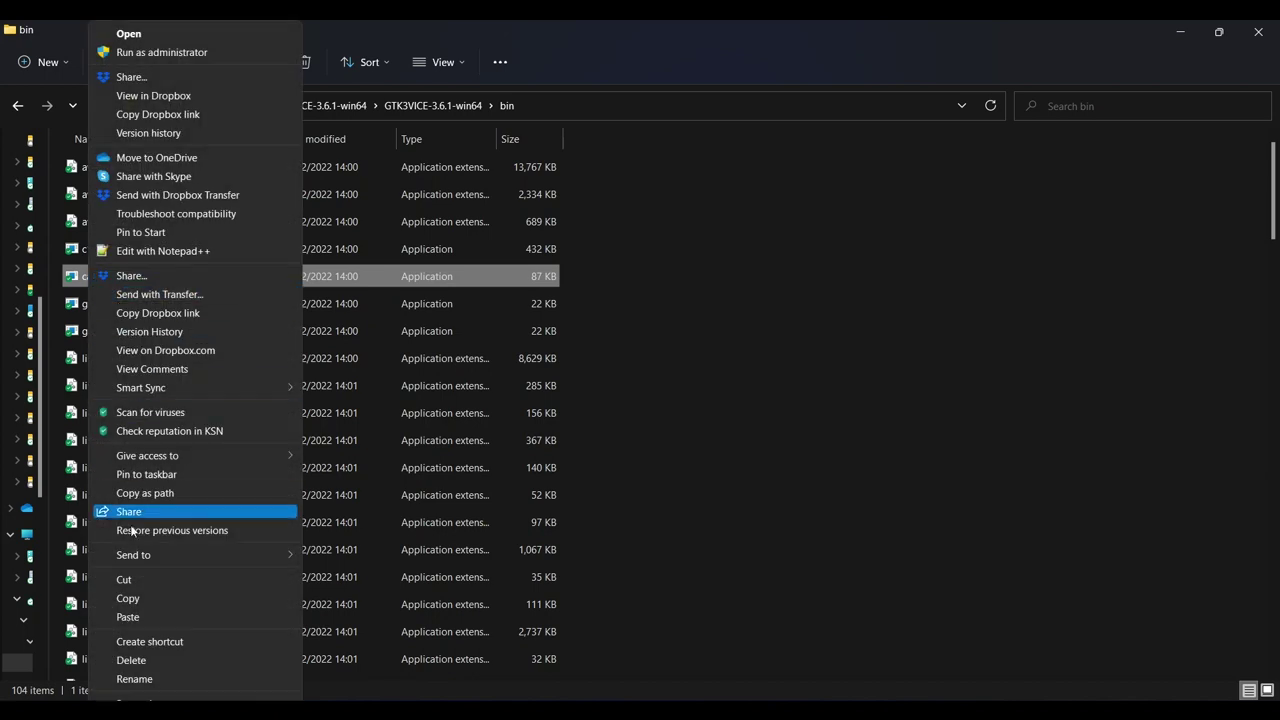
left_click(131, 601)
right_click(191, 192)
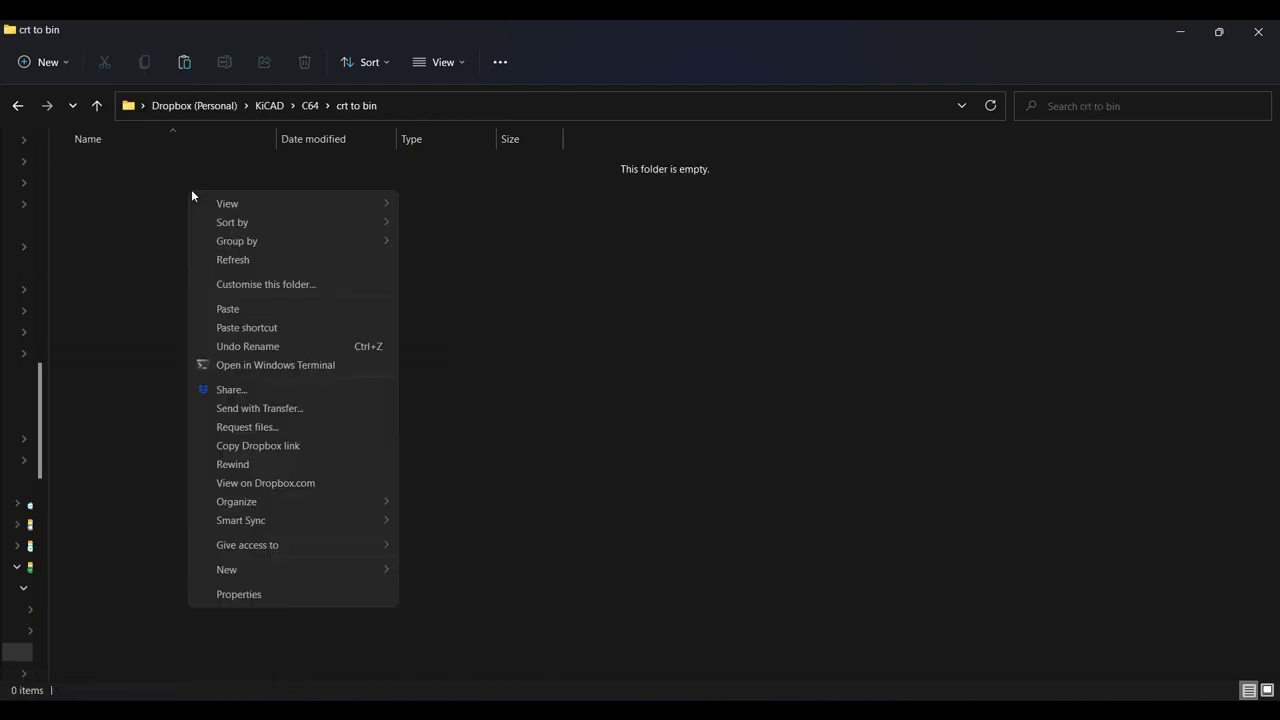
left_click(199, 310)
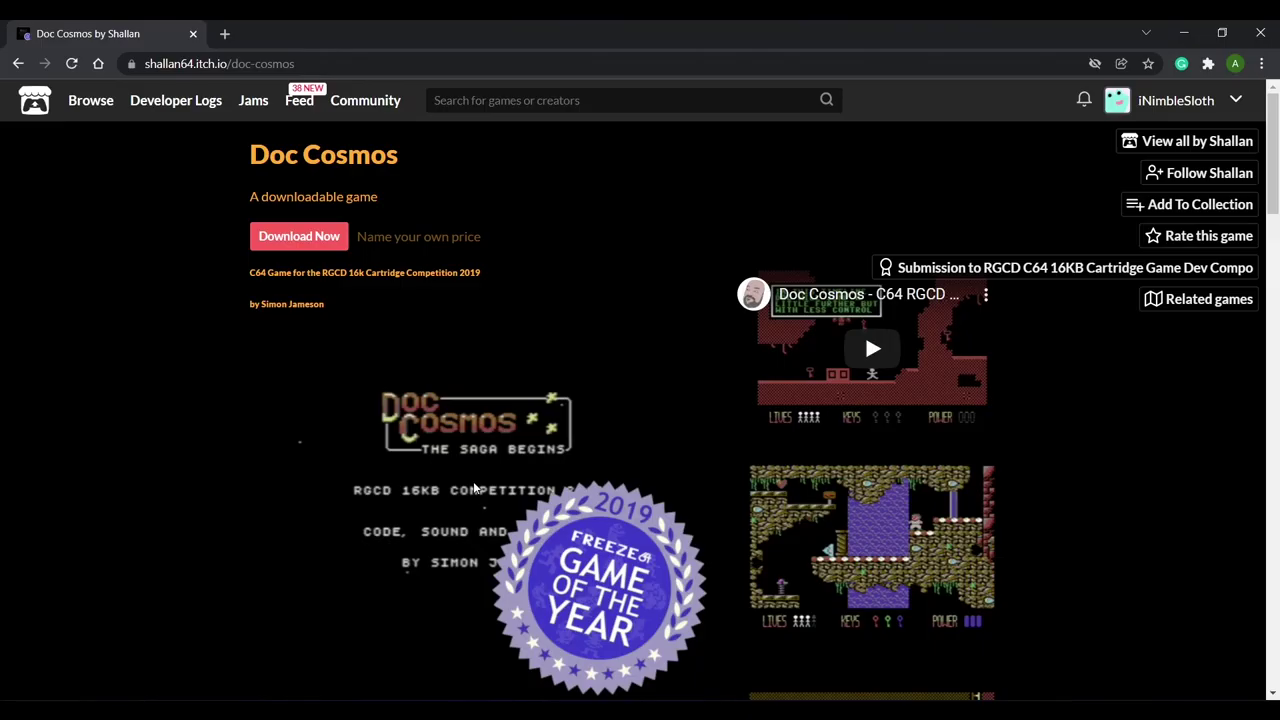
- Scroll through the Doc Cosmos itch.io page and back to the top
scroll(475, 488, "down", 3)
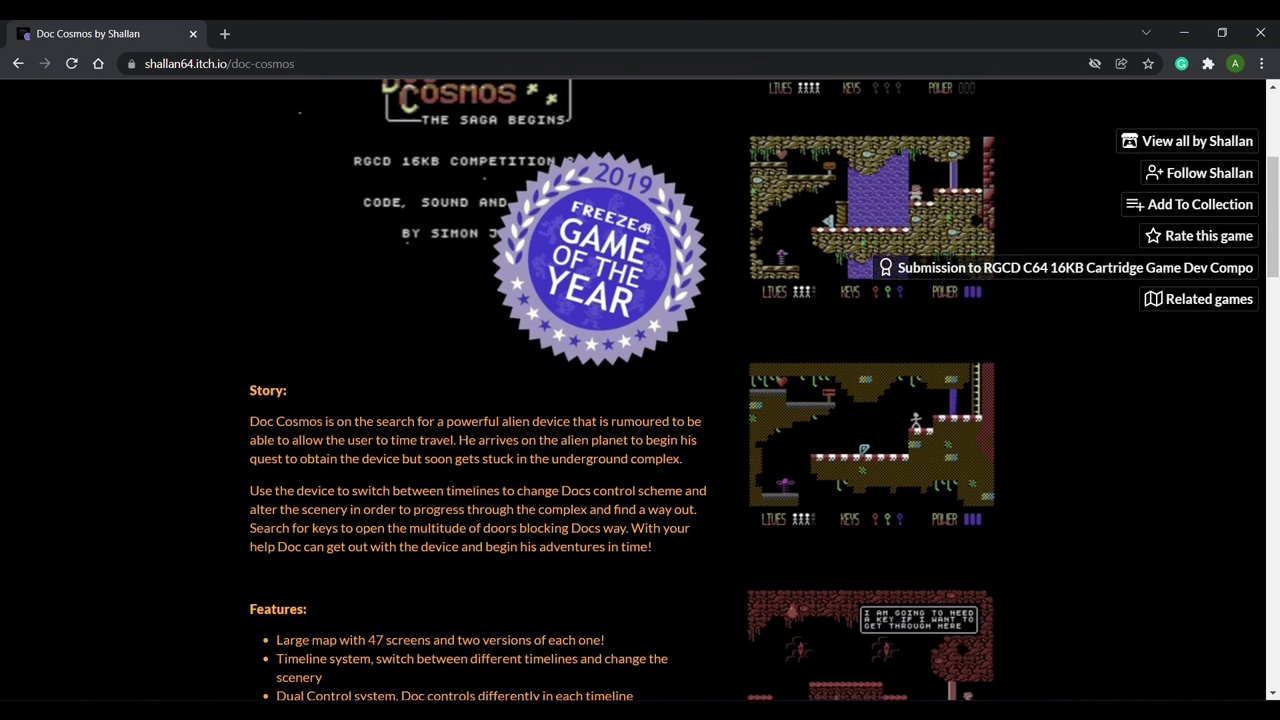
scroll(473, 481, "up", 5)
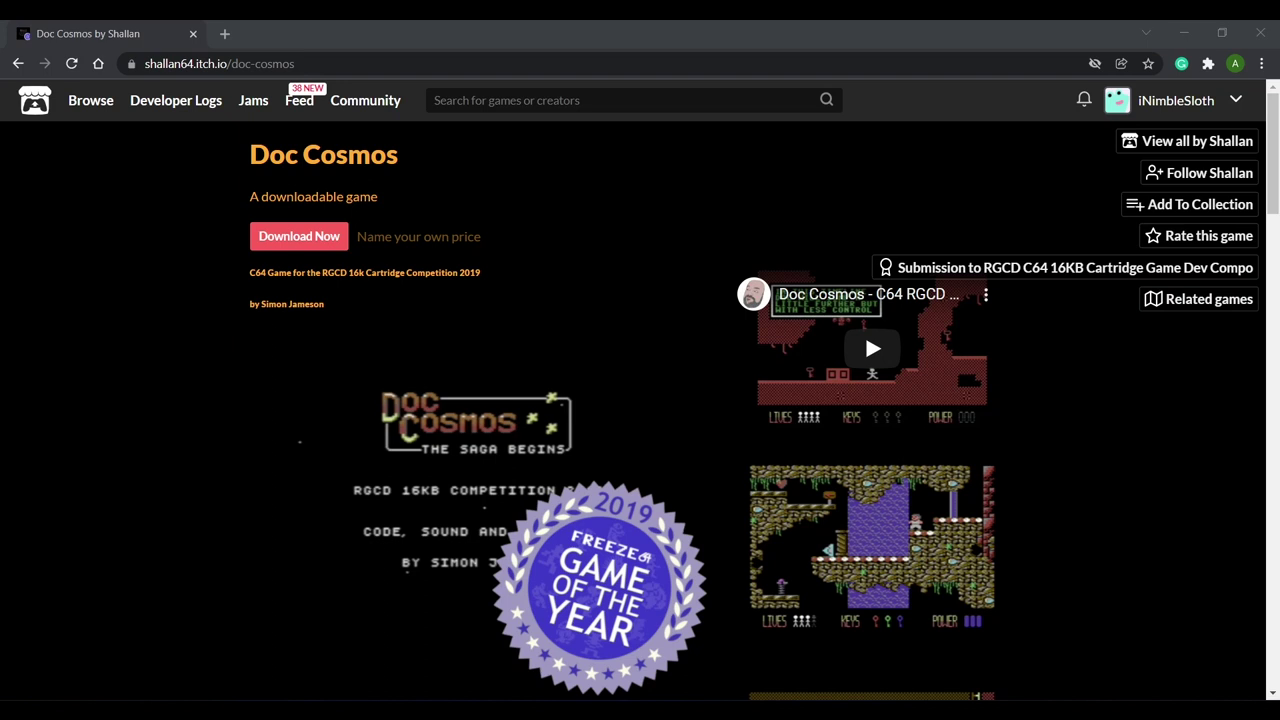
- Minimize Chrome and paste doccosmos.crt into the crt to bin folder beside cartconv.exe
left_click(1183, 33)
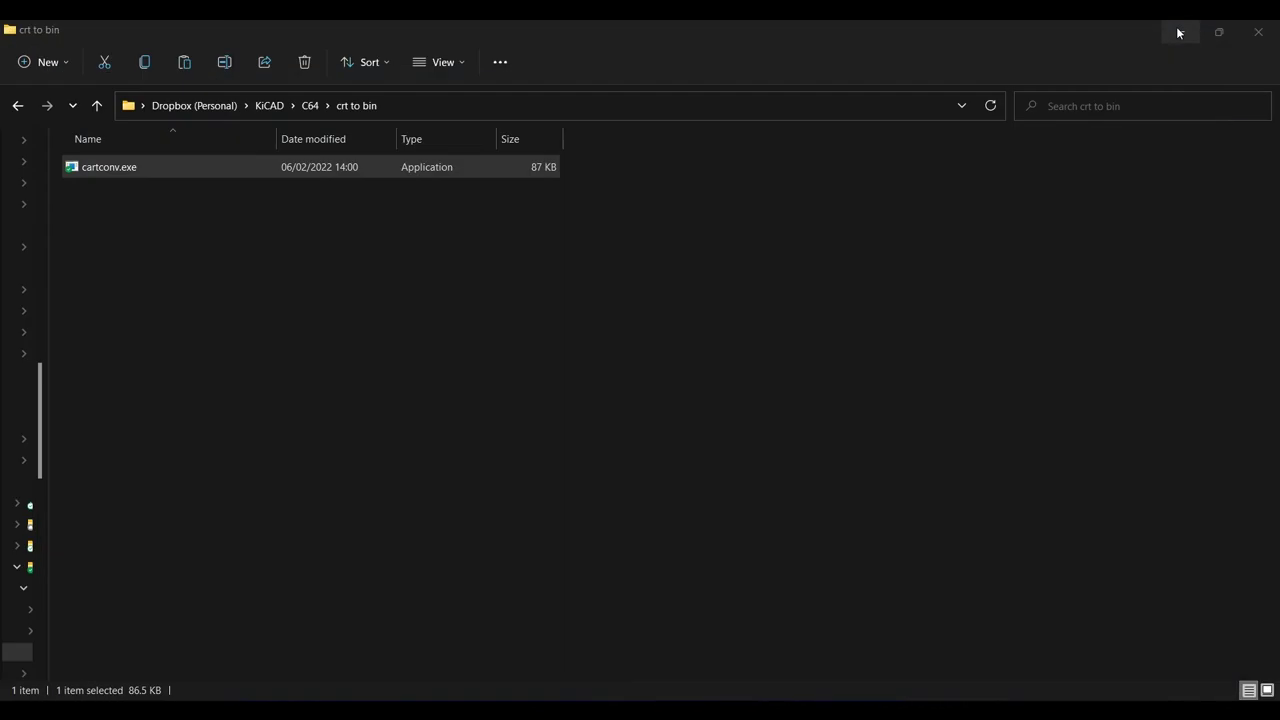
right_click(218, 220)
left_click(256, 338)
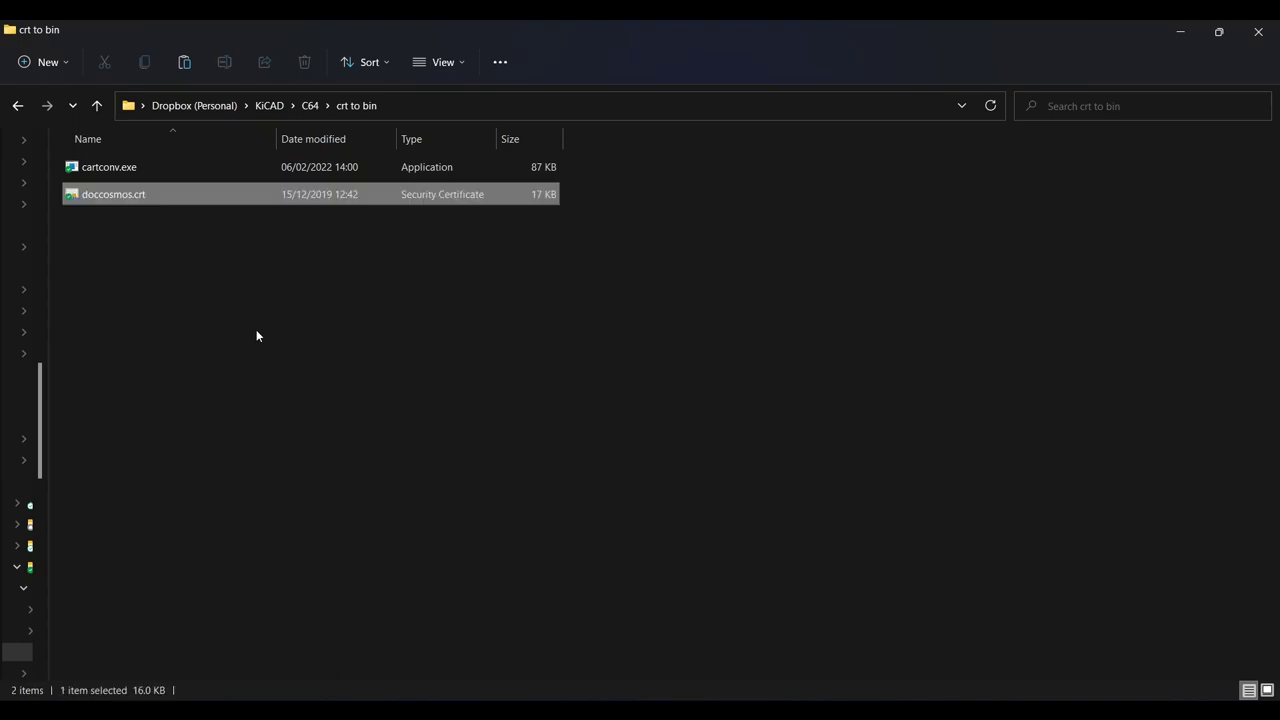
left_click(120, 211)
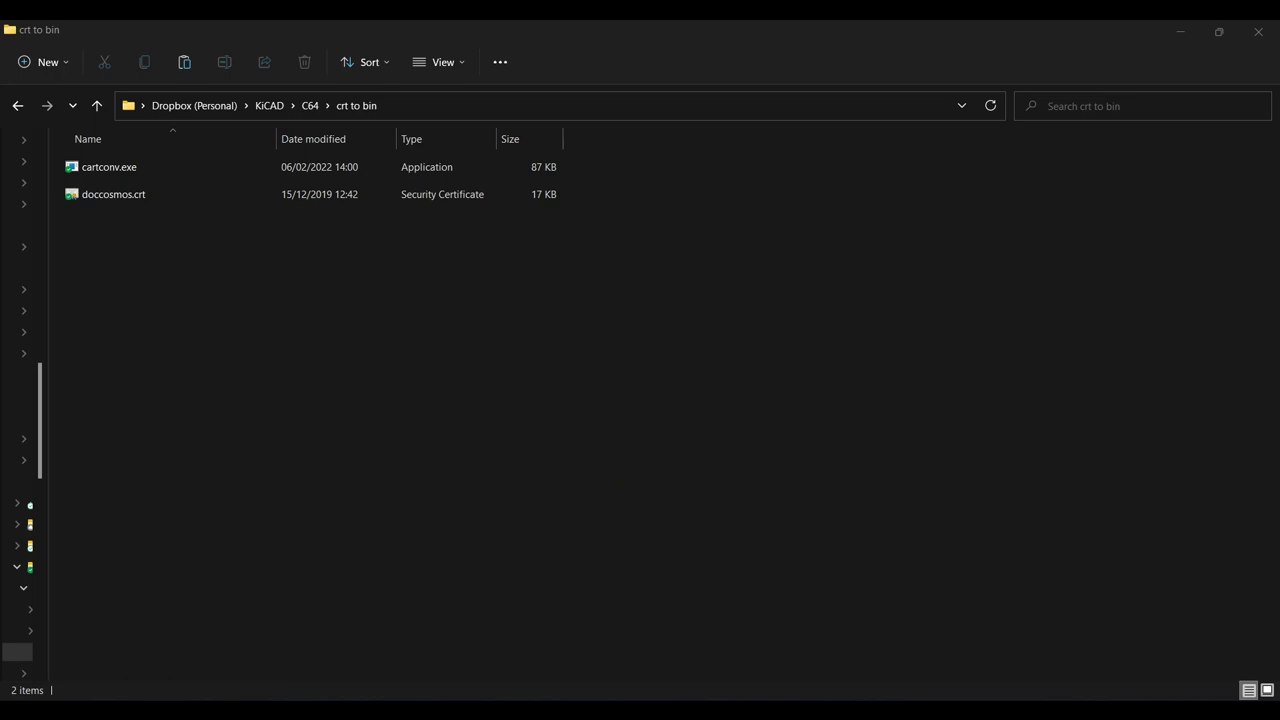
- Launch Windows Terminal via Start search for 'terminal' and center its PowerShell window
key("super+s")
type("cmd")
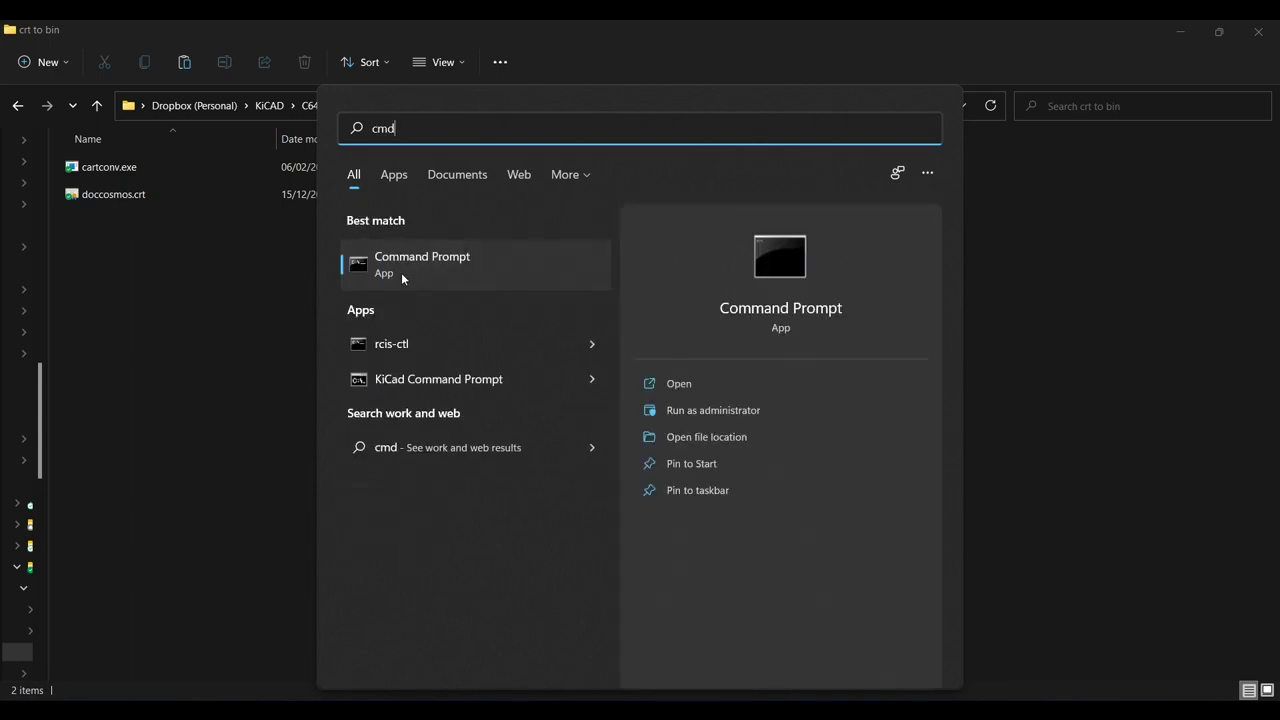
left_click_drag(401, 128, 309, 121)
key("BackSpace")
type("terminal")
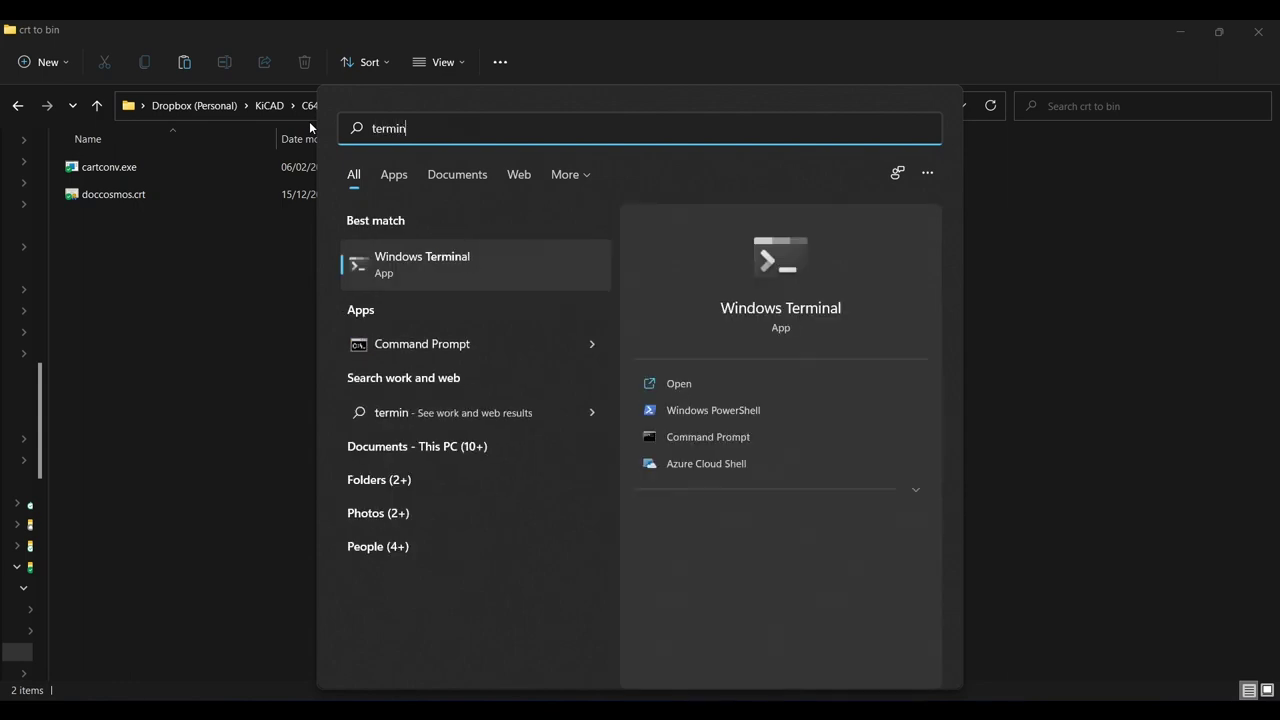
key("Return")
left_click_drag(326, 52, 506, 166)
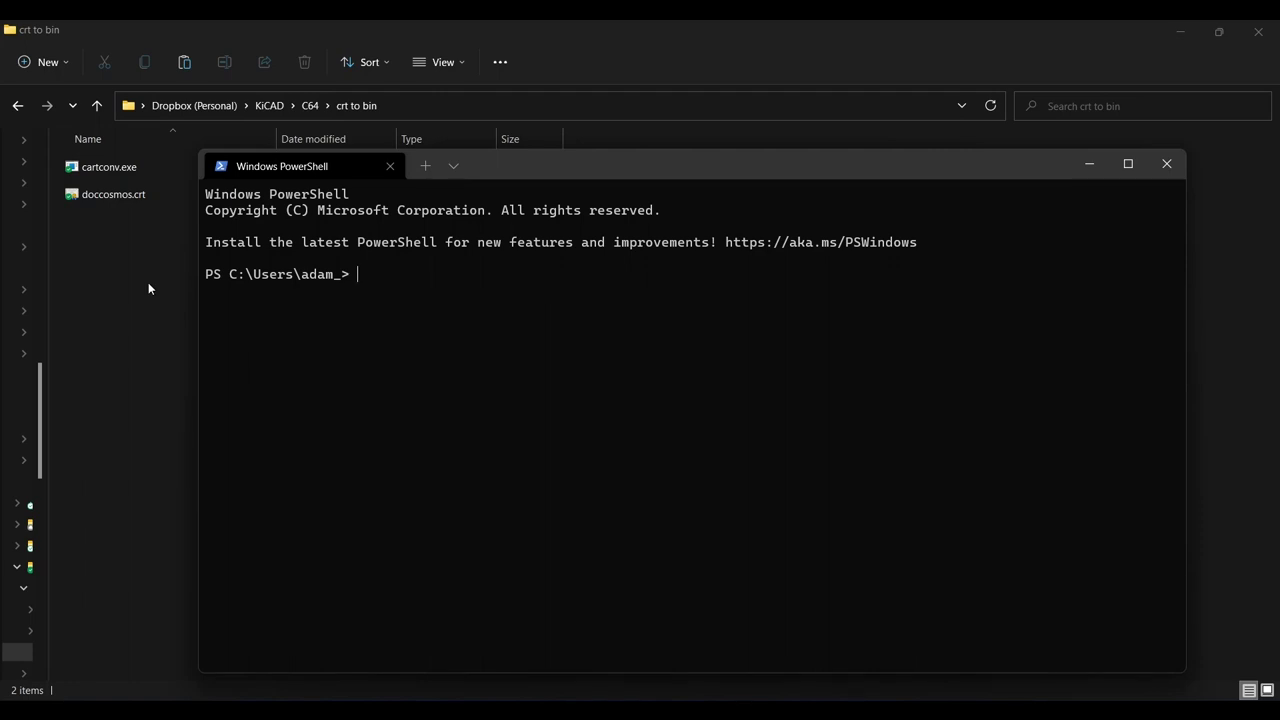
- Change directory into Dropbox (Personal)\KiCAD\C64\crt to bin and list its files
type("cd drop")
key("Tab")
key("Return")
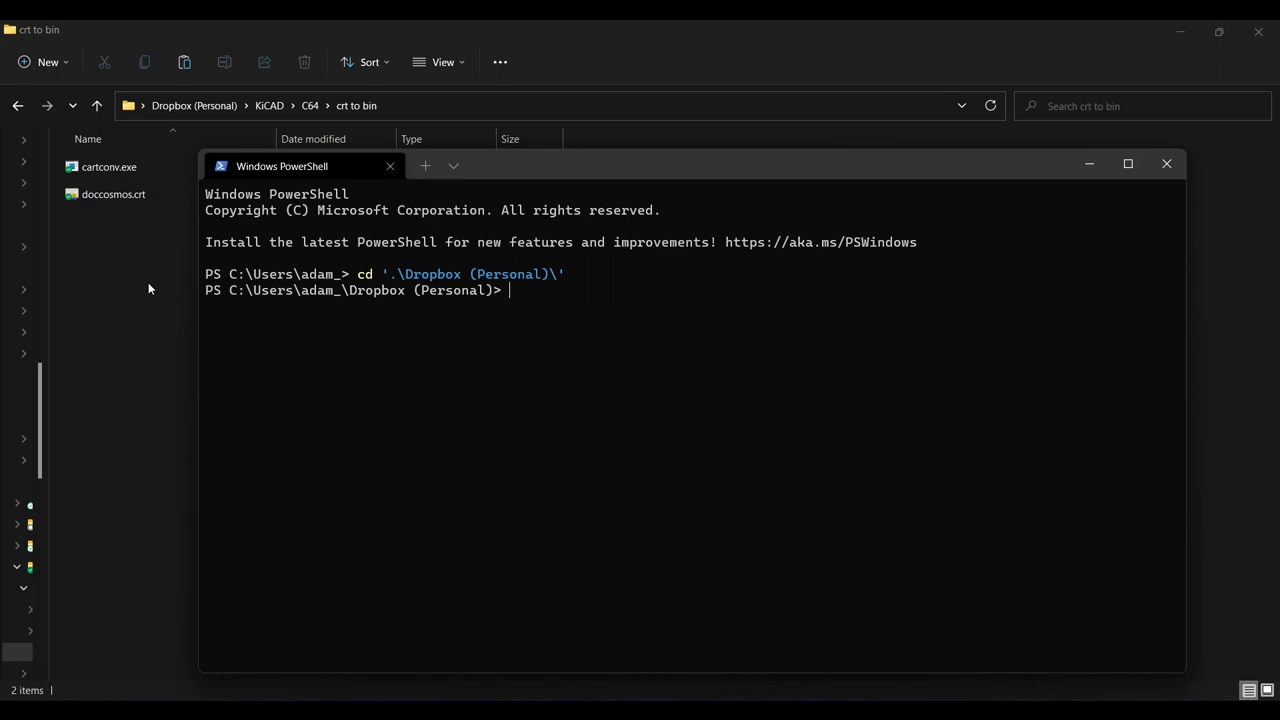
type("cd k")
key("Tab")
key("Return")
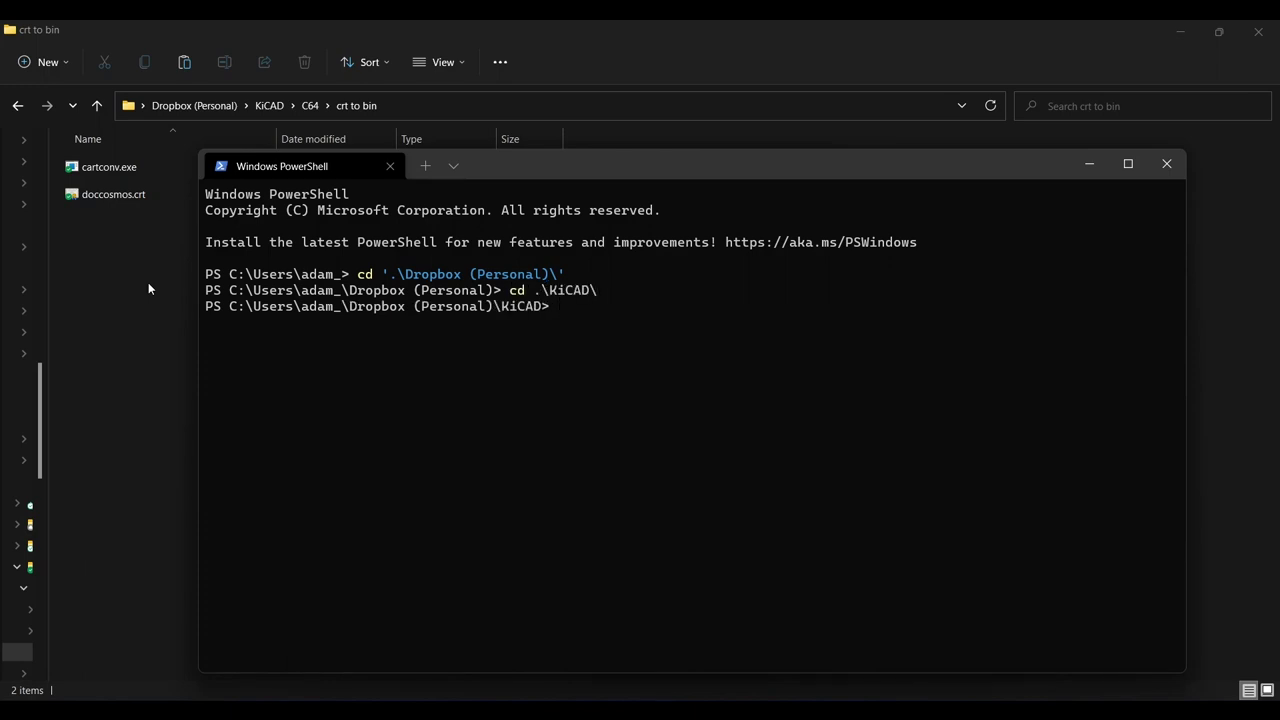
type("cd c")
key("Tab")
key("Return")
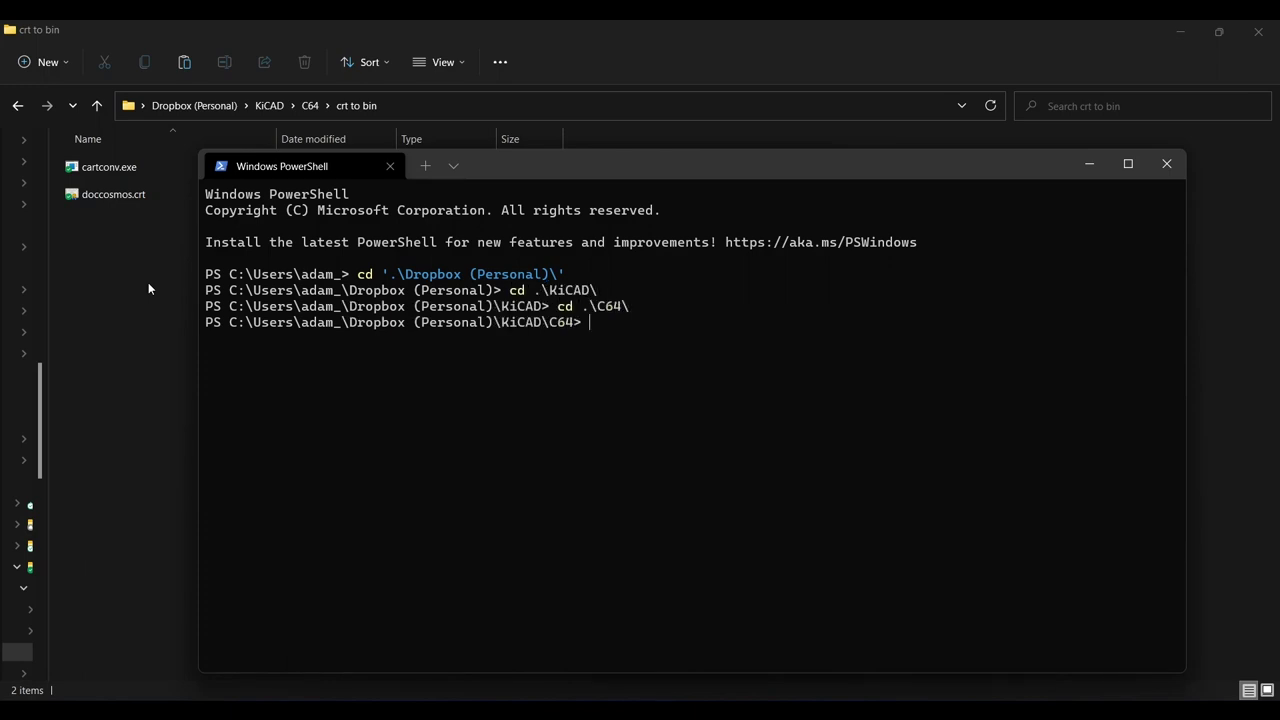
type("cd '.\\crt")
key("Tab")
key("Return")
type("ls")
key("Return")
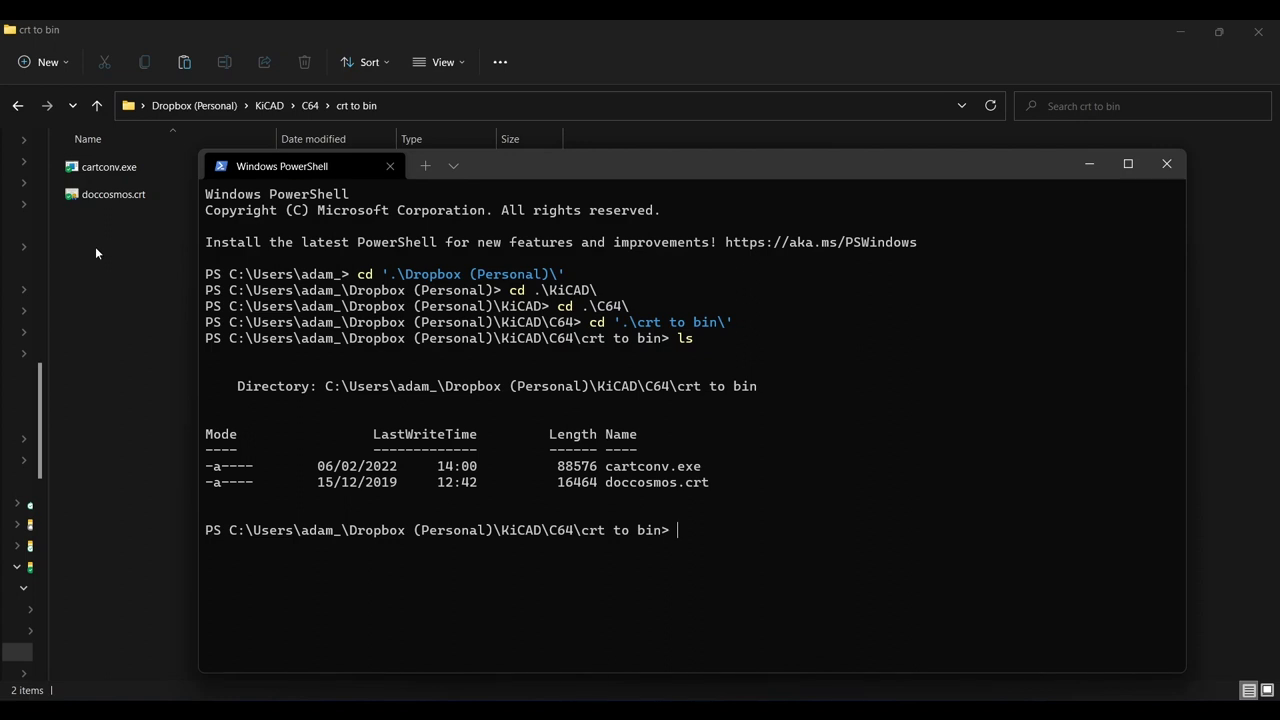
- Run .\cartconv.exe -i .\doccosmos.crt -o doccosmos.bin and check the 16 KB output
type("cart")
key("Tab")
type("-i ")
type(".\\d")
key("Tab")
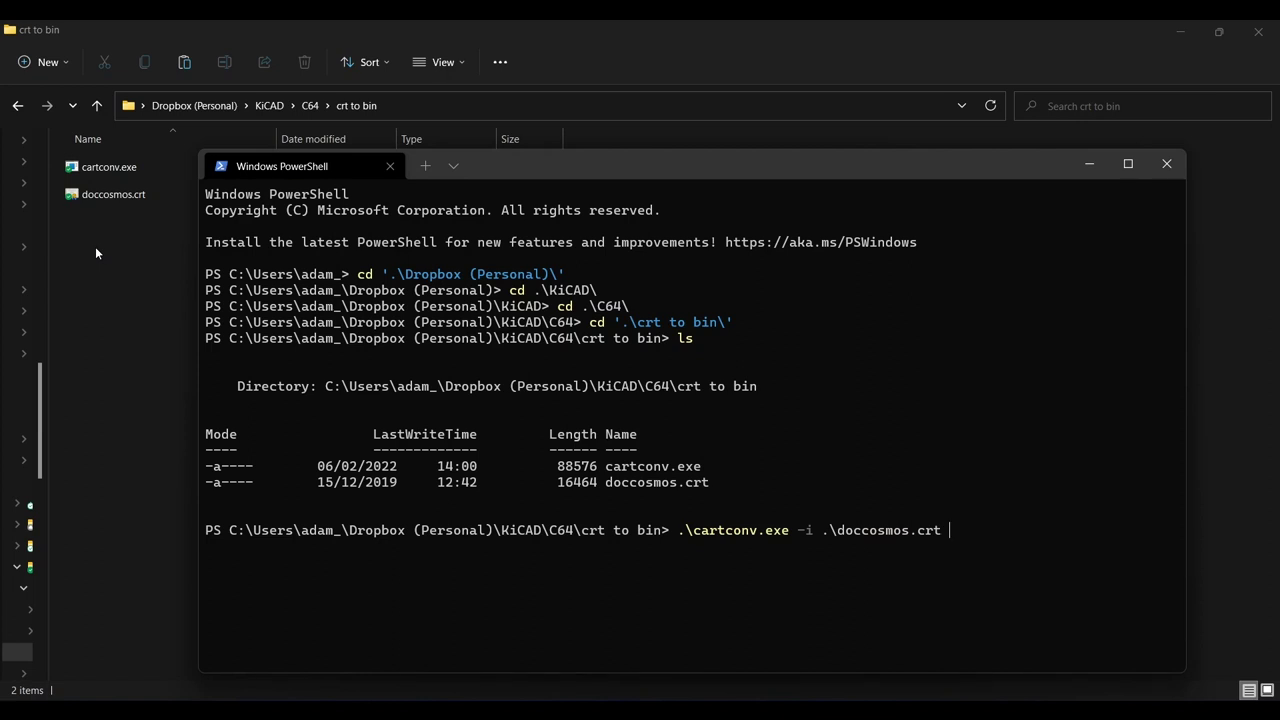
type("-o doccosmos.bin")
key("Return")
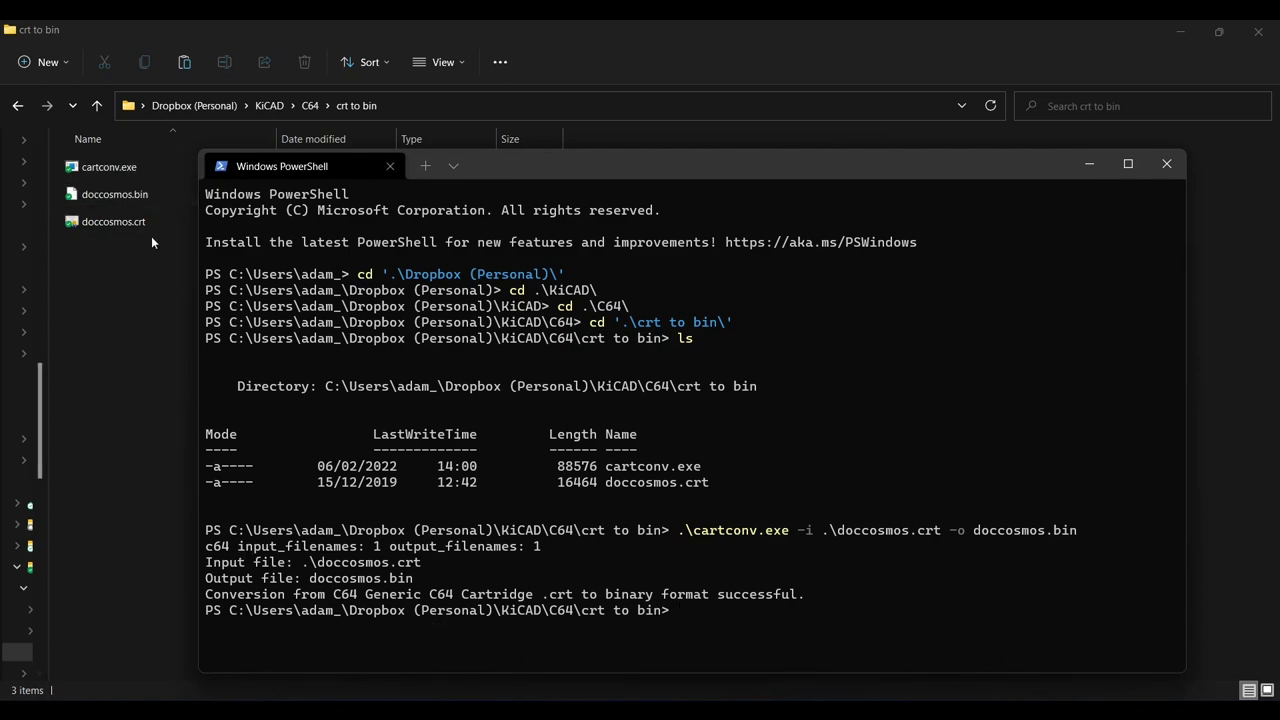
left_click(131, 196)
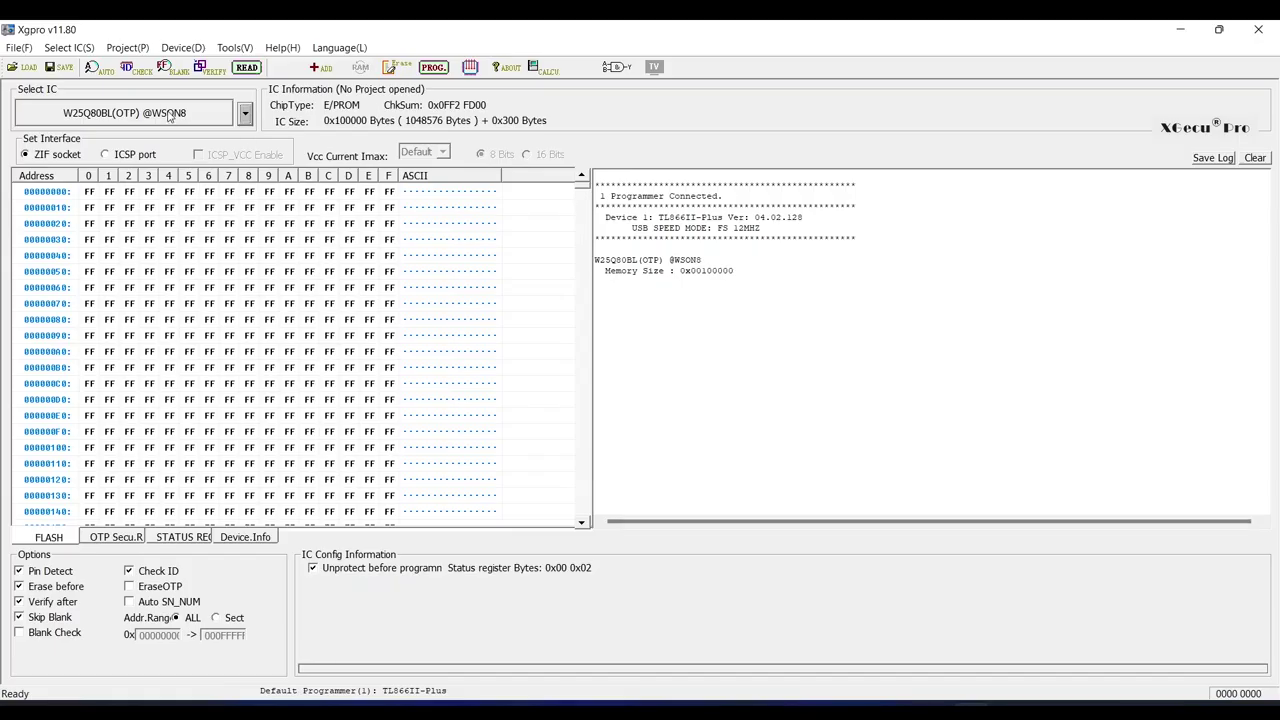
left_click(170, 115)
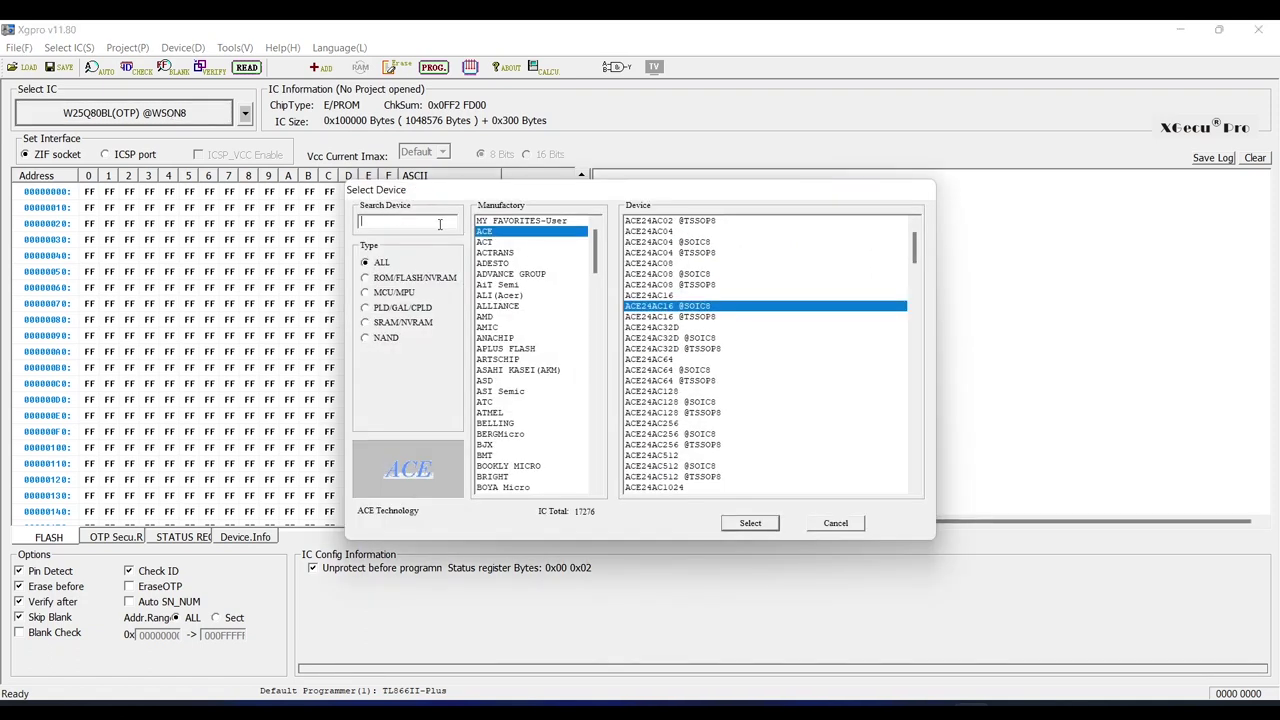
type("AT27")
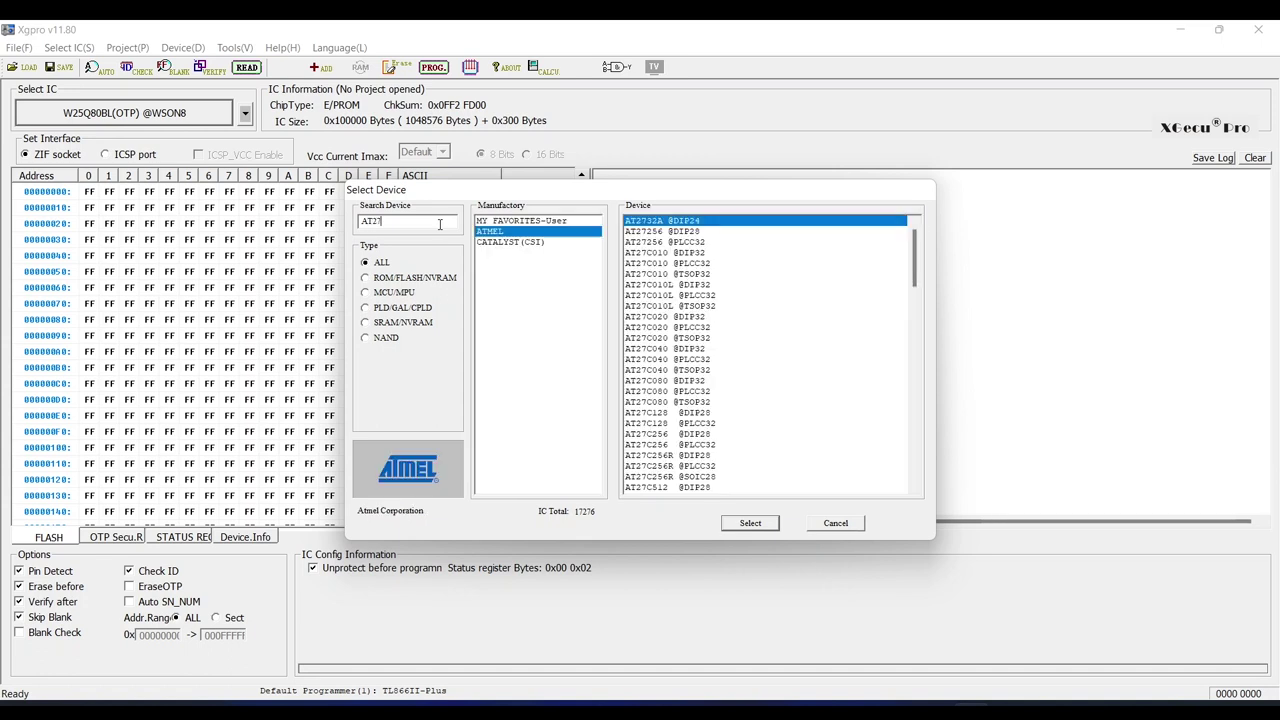
type("C")
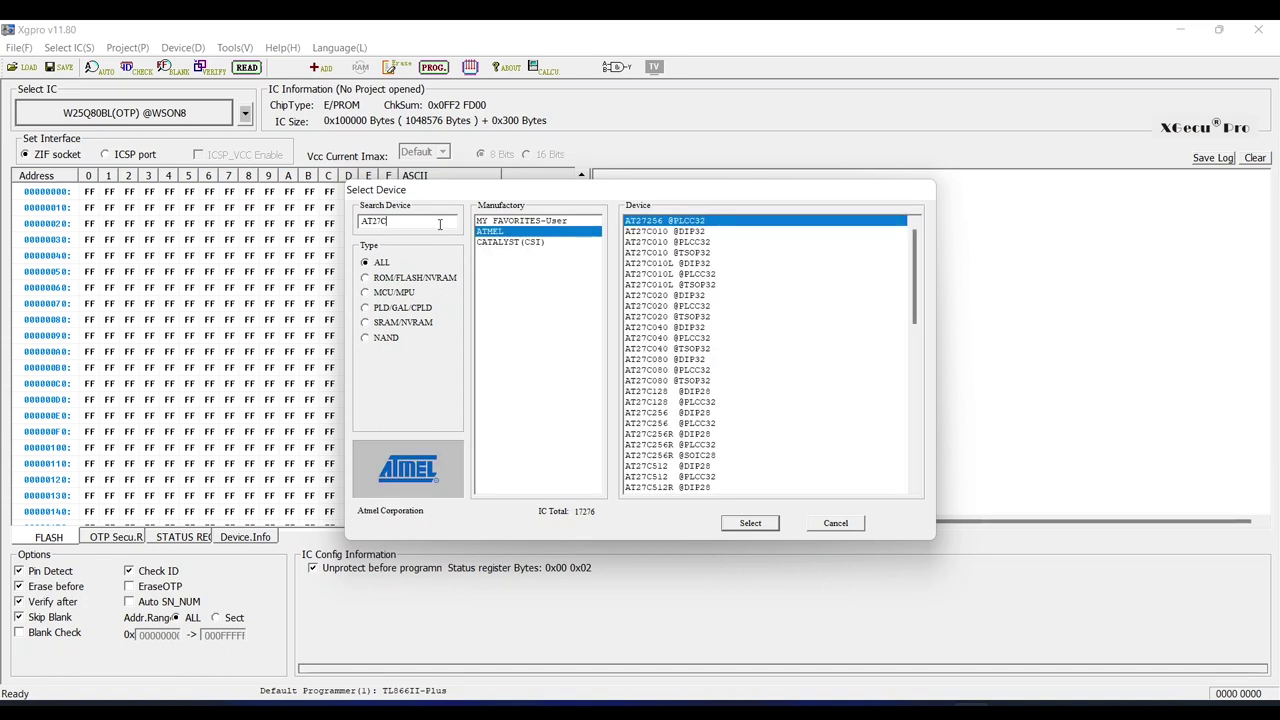
type("512")
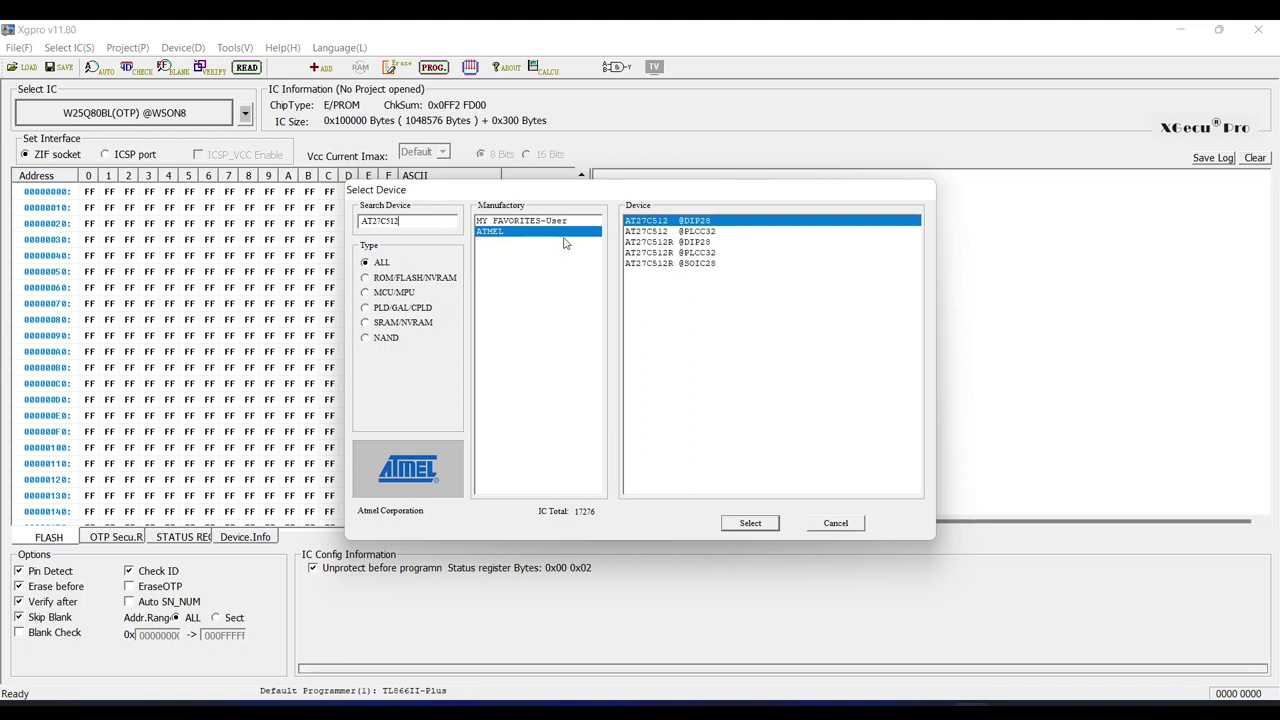
left_click(645, 243)
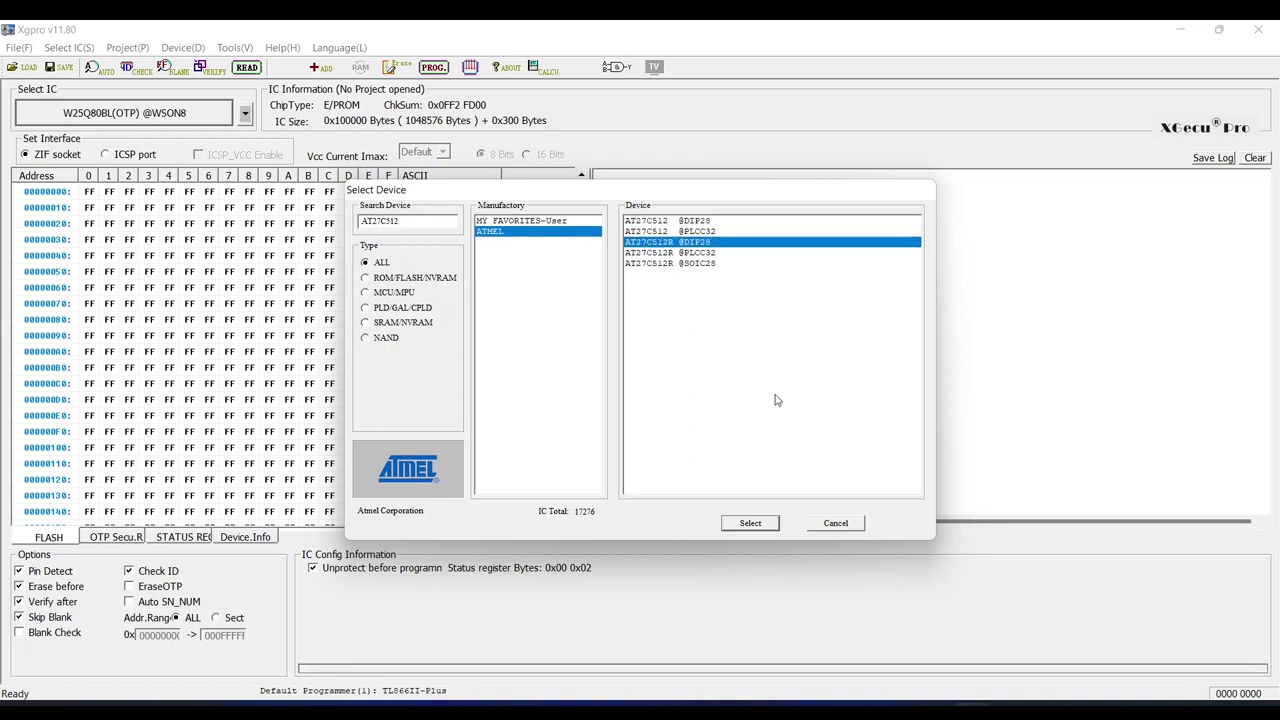
left_click(763, 529)
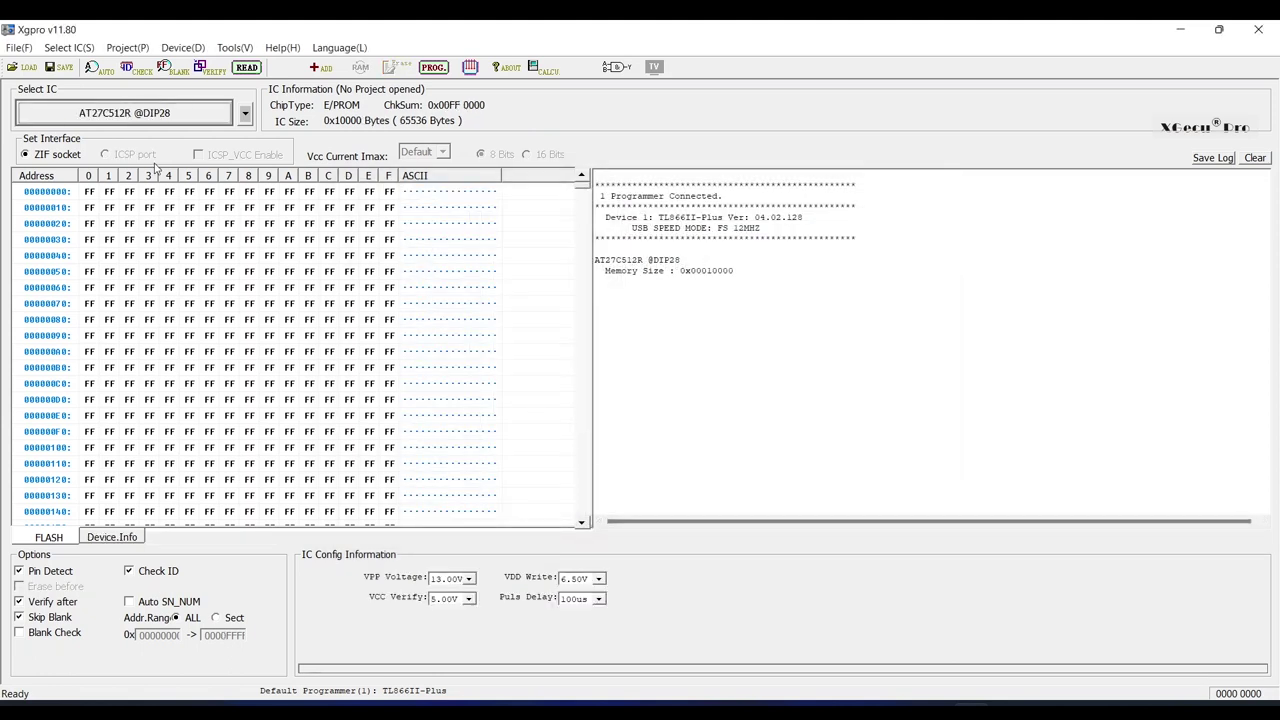
- Load doccosmos.bin into the buffer at address 0000
left_click(27, 67)
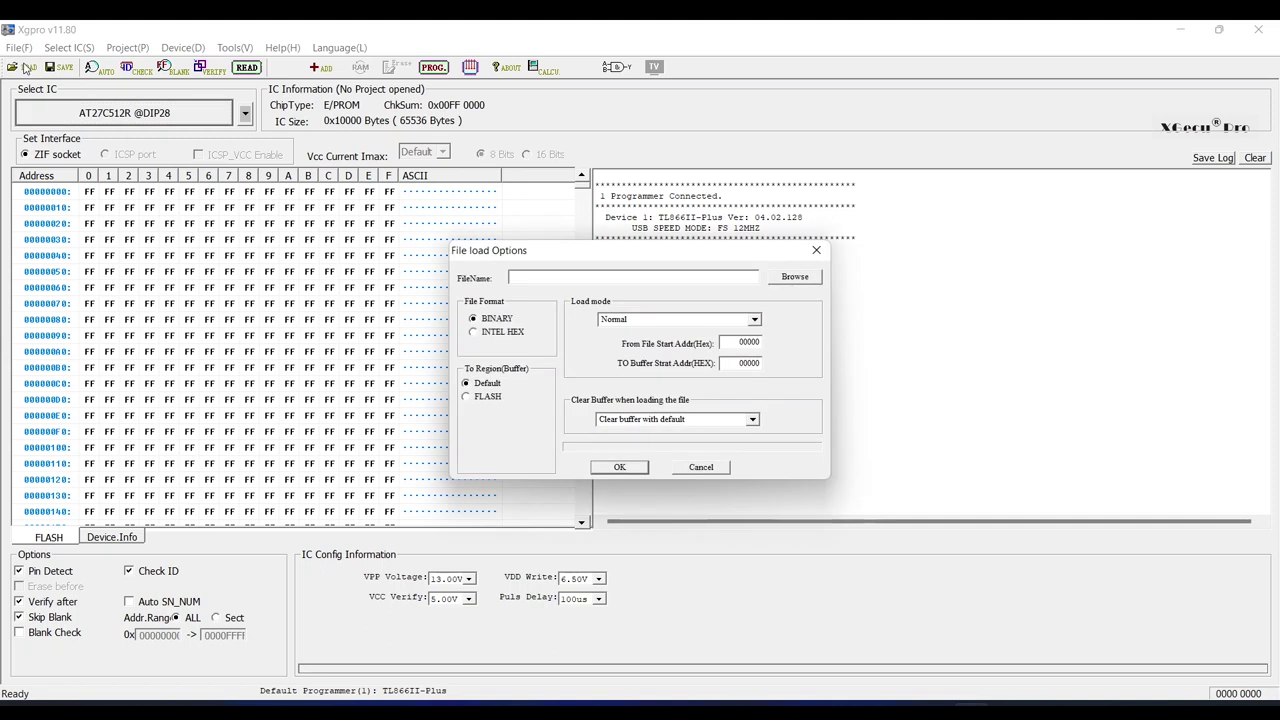
left_click(795, 276)
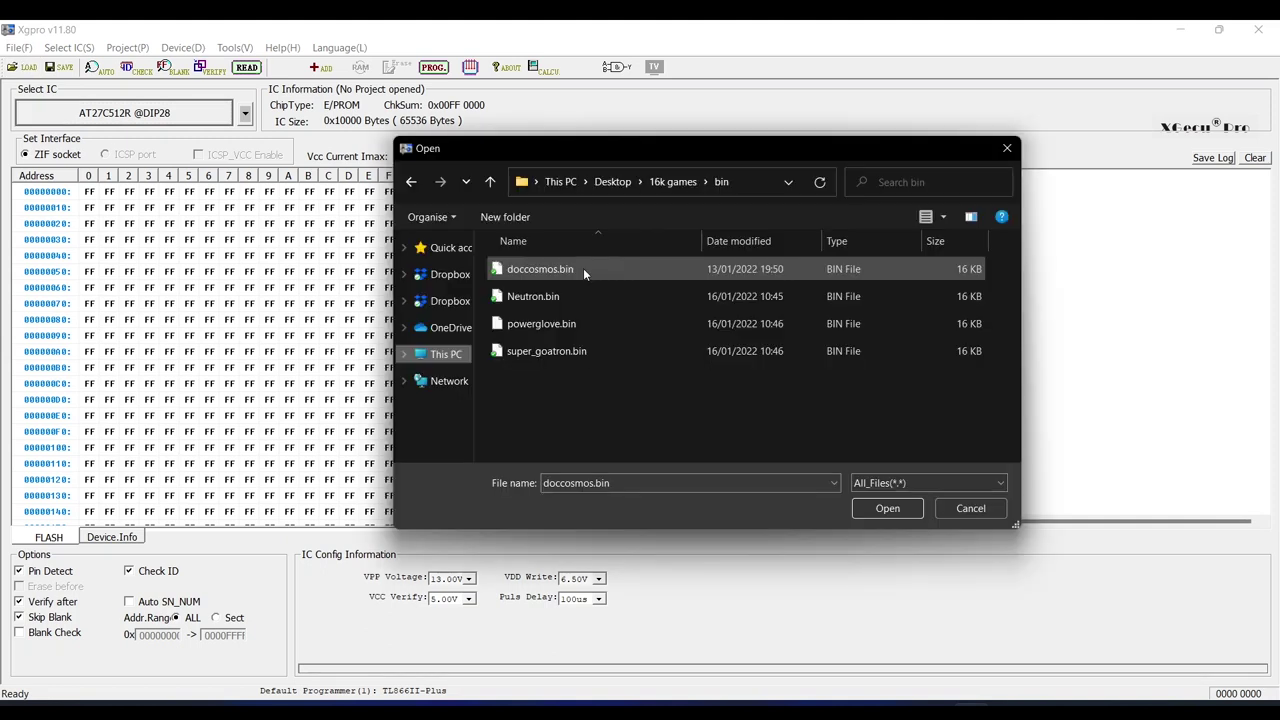
left_click(583, 268)
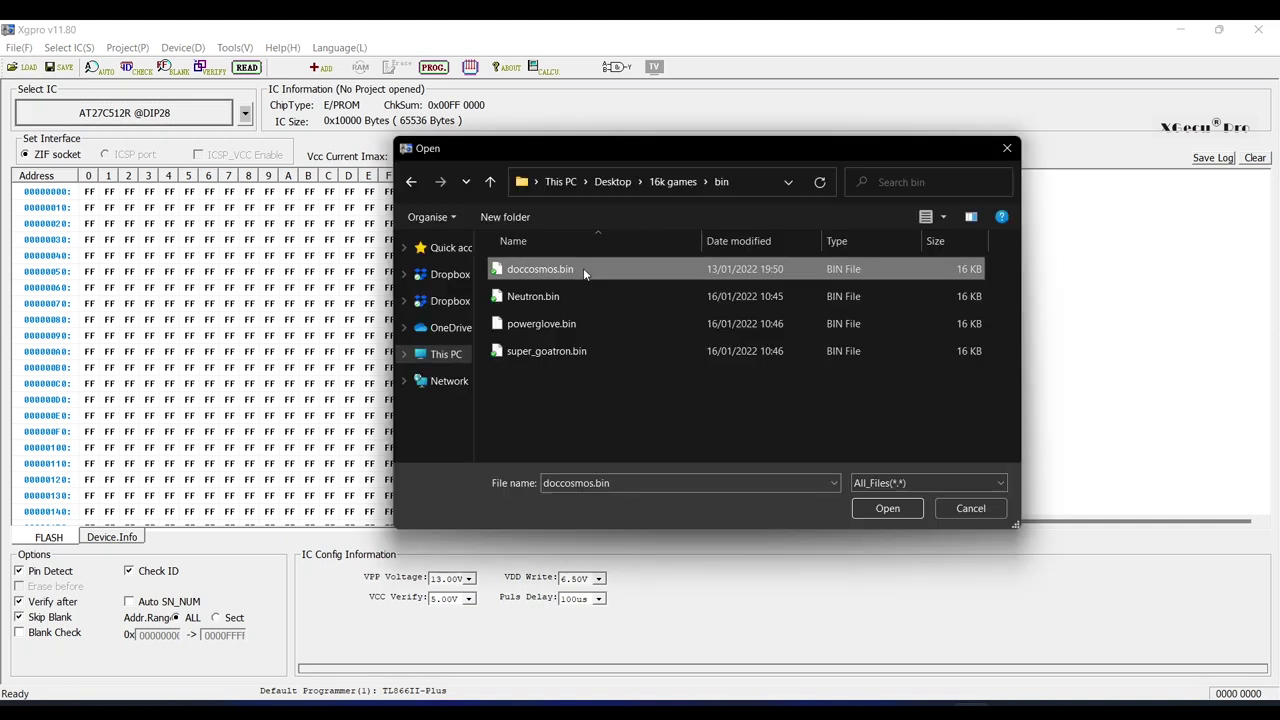
left_click(904, 511)
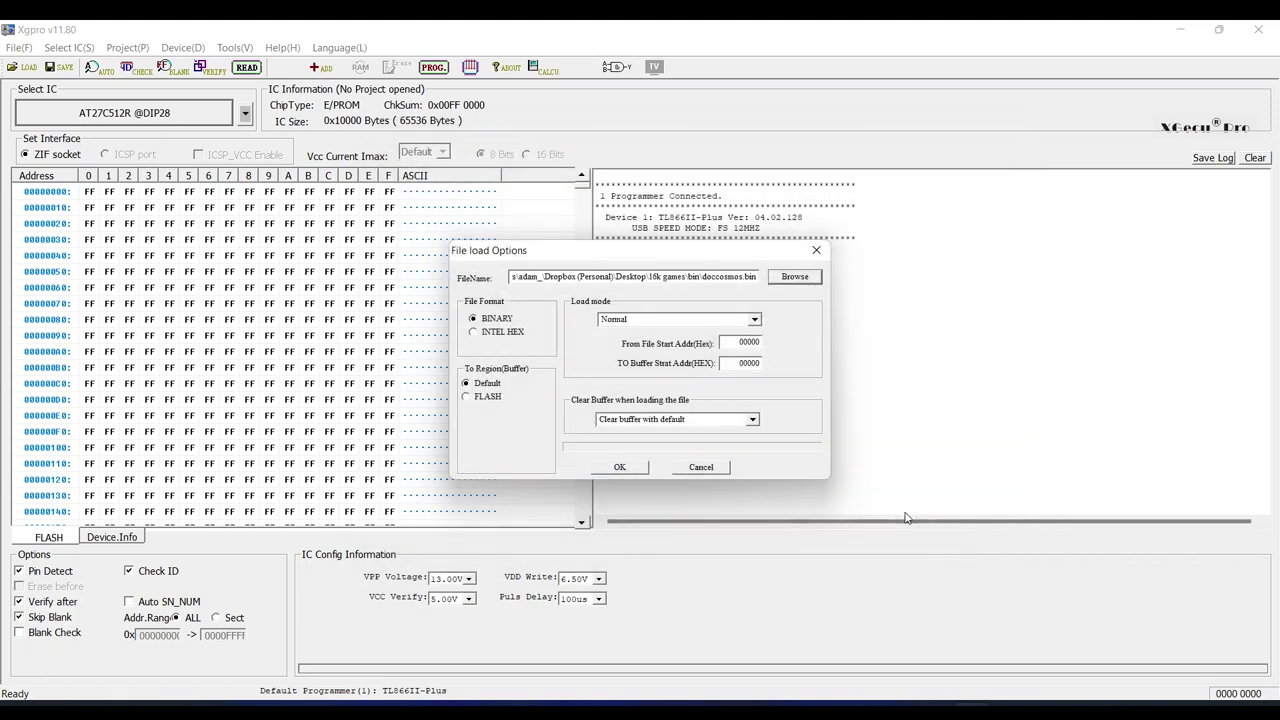
left_click(621, 469)
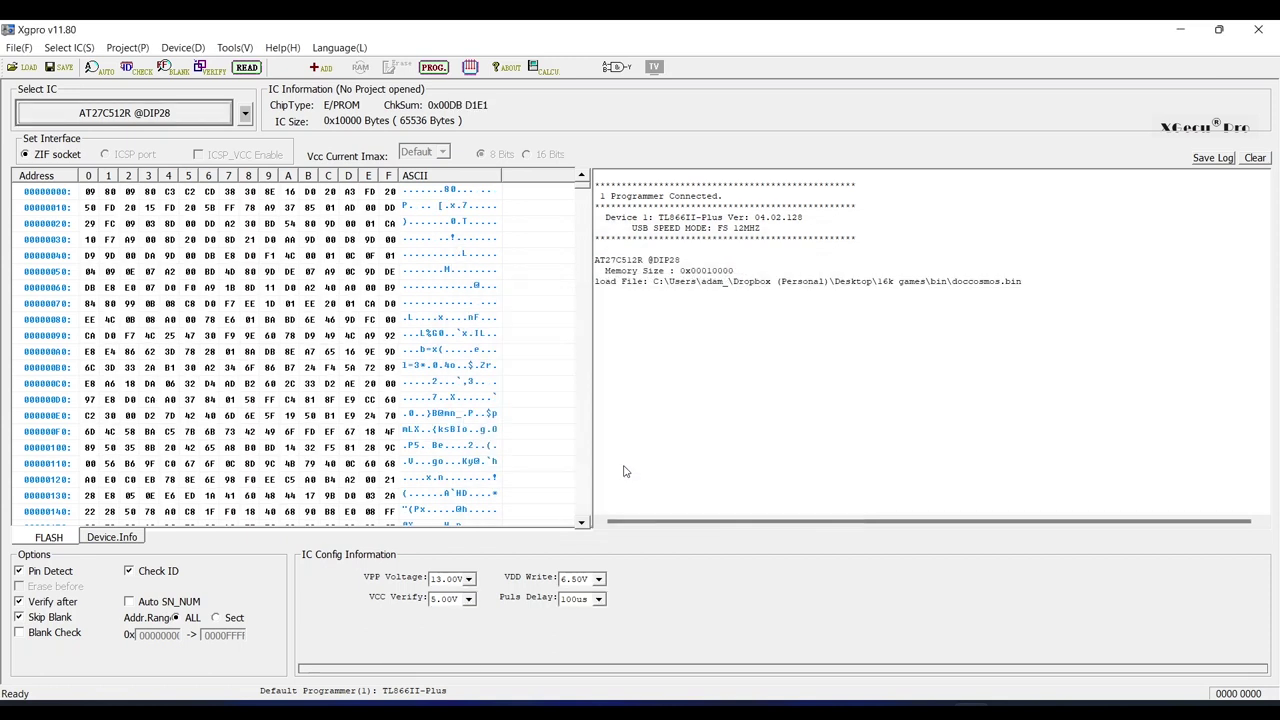
left_click_drag(583, 190, 588, 270)
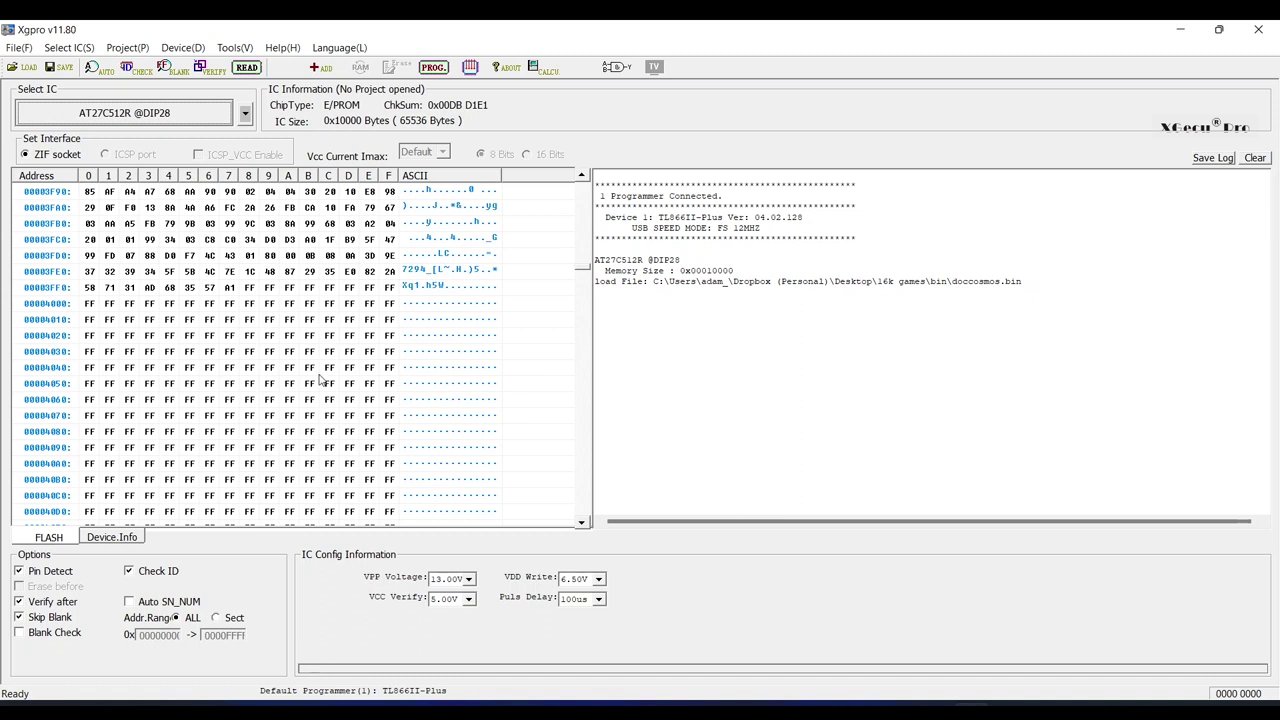
- Load Neutron.bin at buffer address 4000 with Clear Buffer disabled
left_click(30, 67)
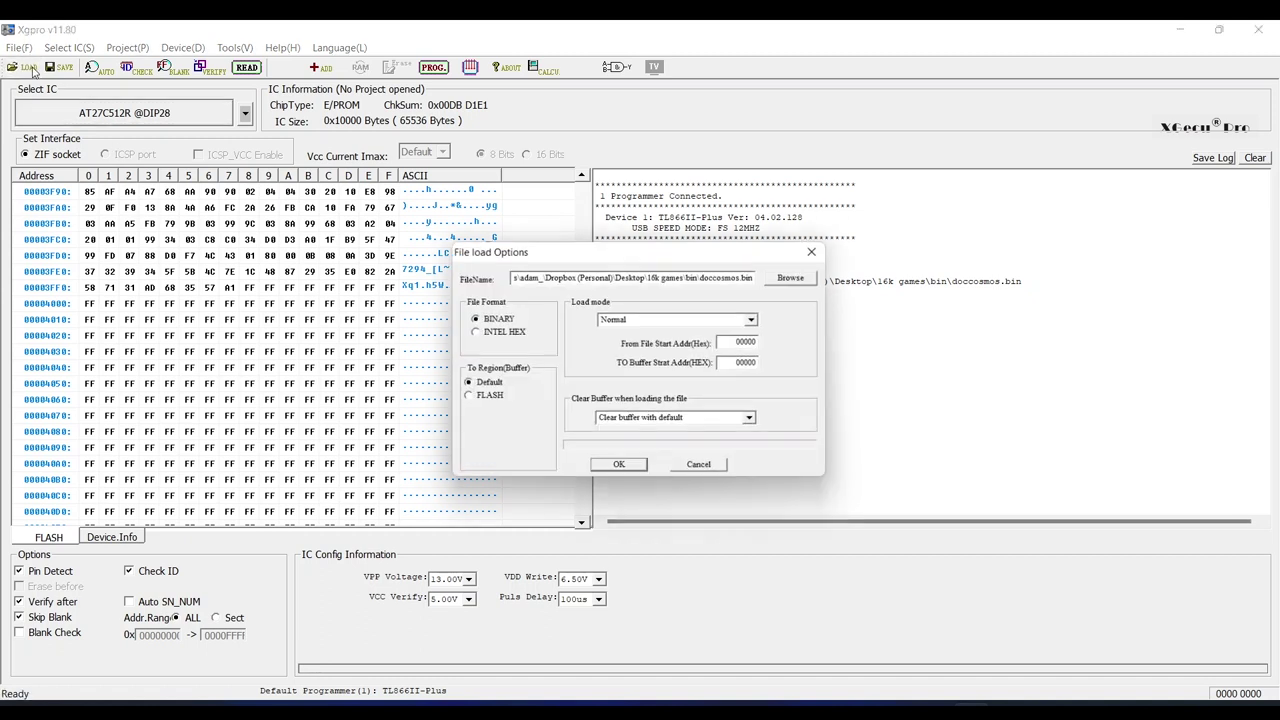
left_click(804, 278)
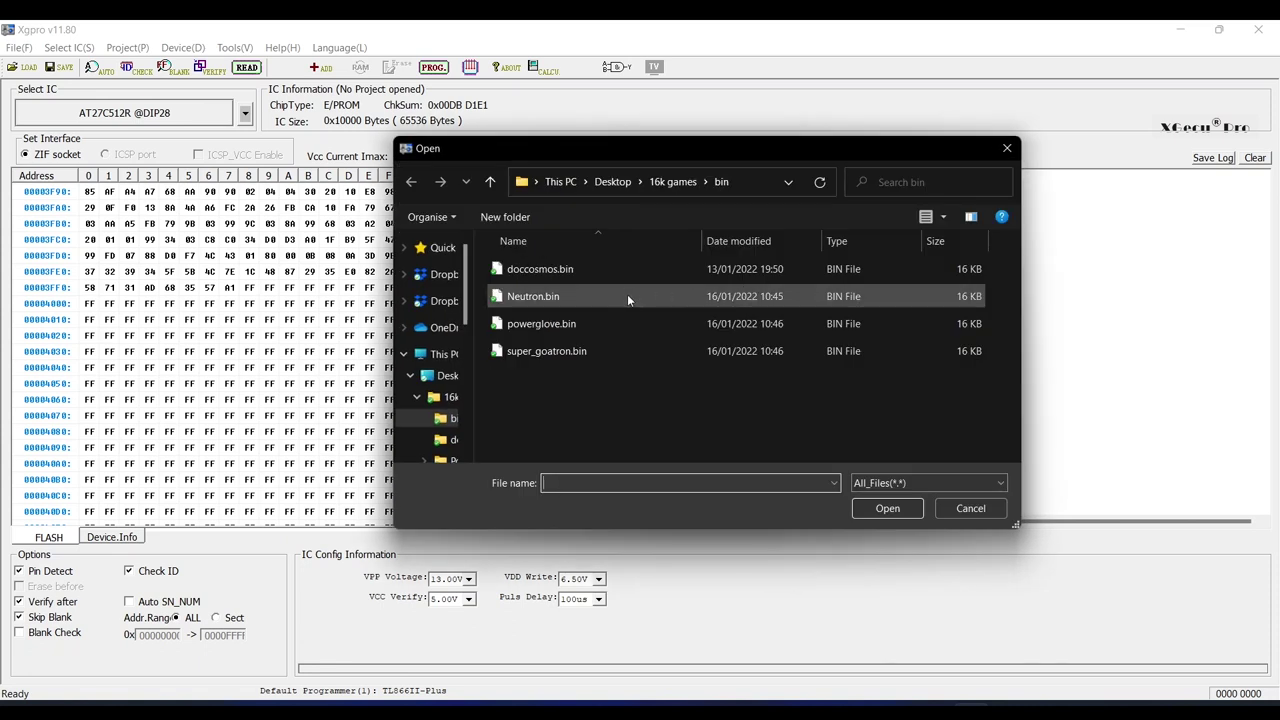
left_click(624, 296)
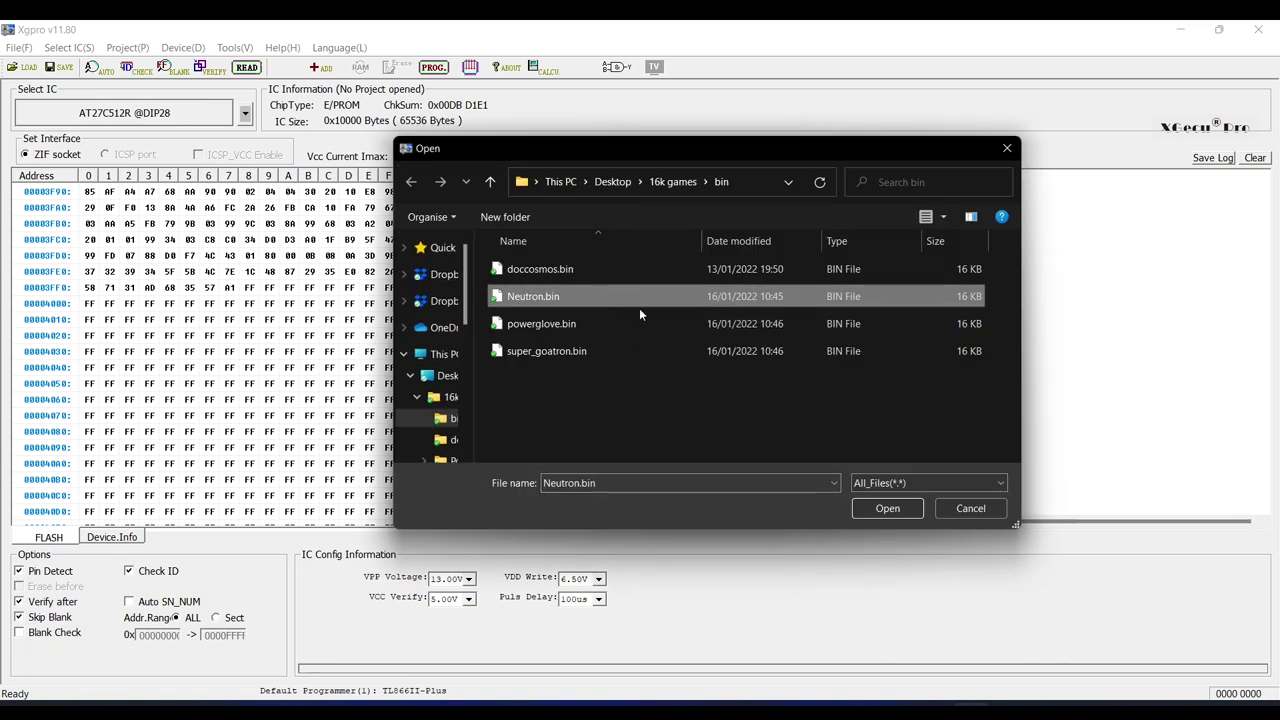
left_click(899, 511)
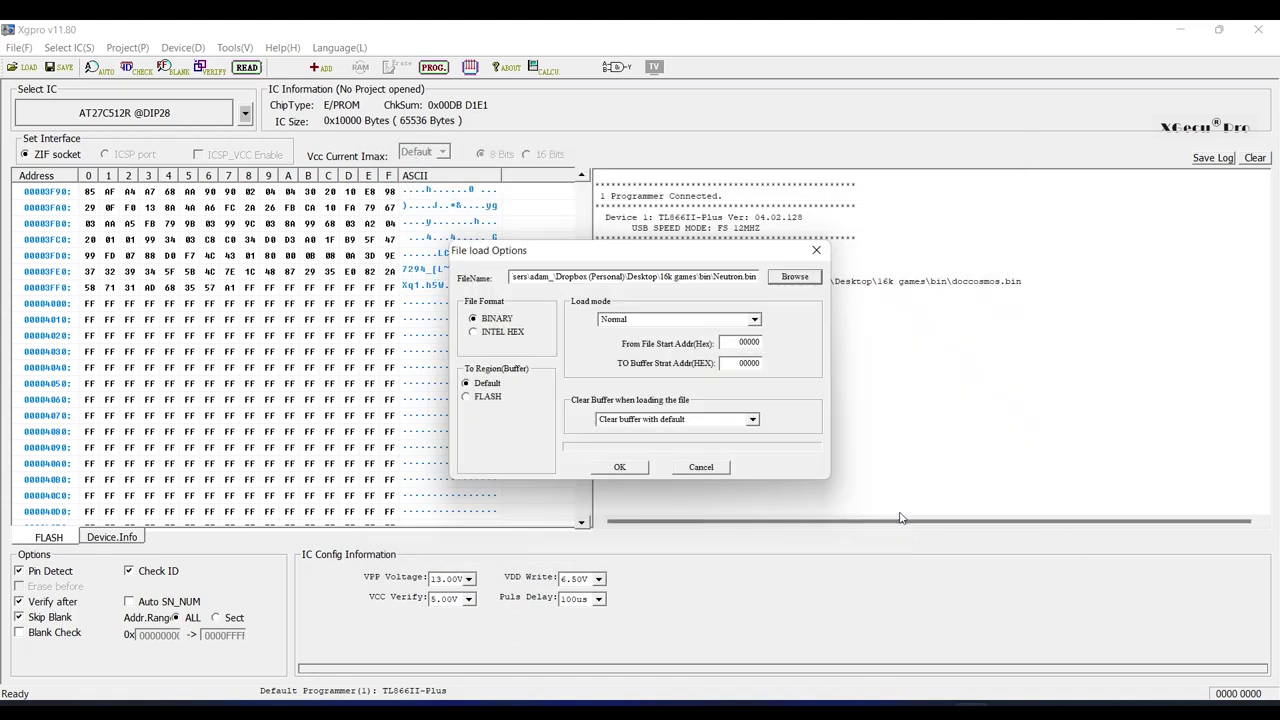
left_click(753, 420)
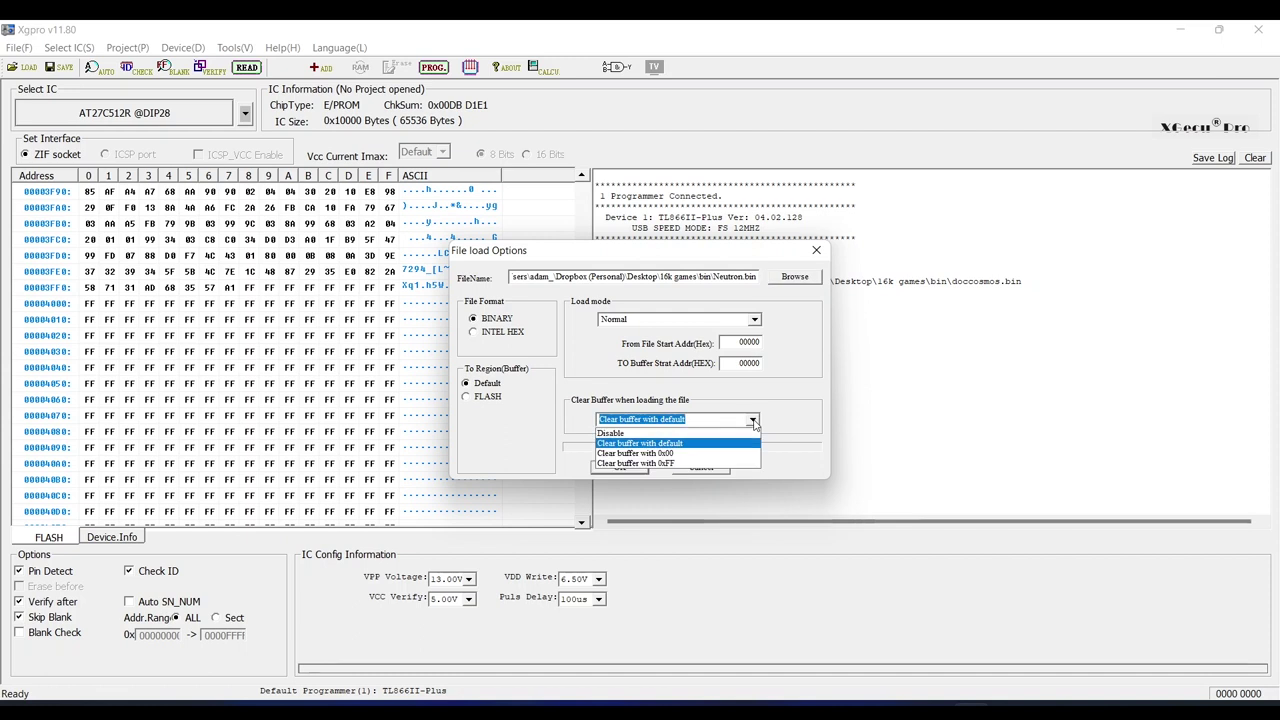
left_click(742, 434)
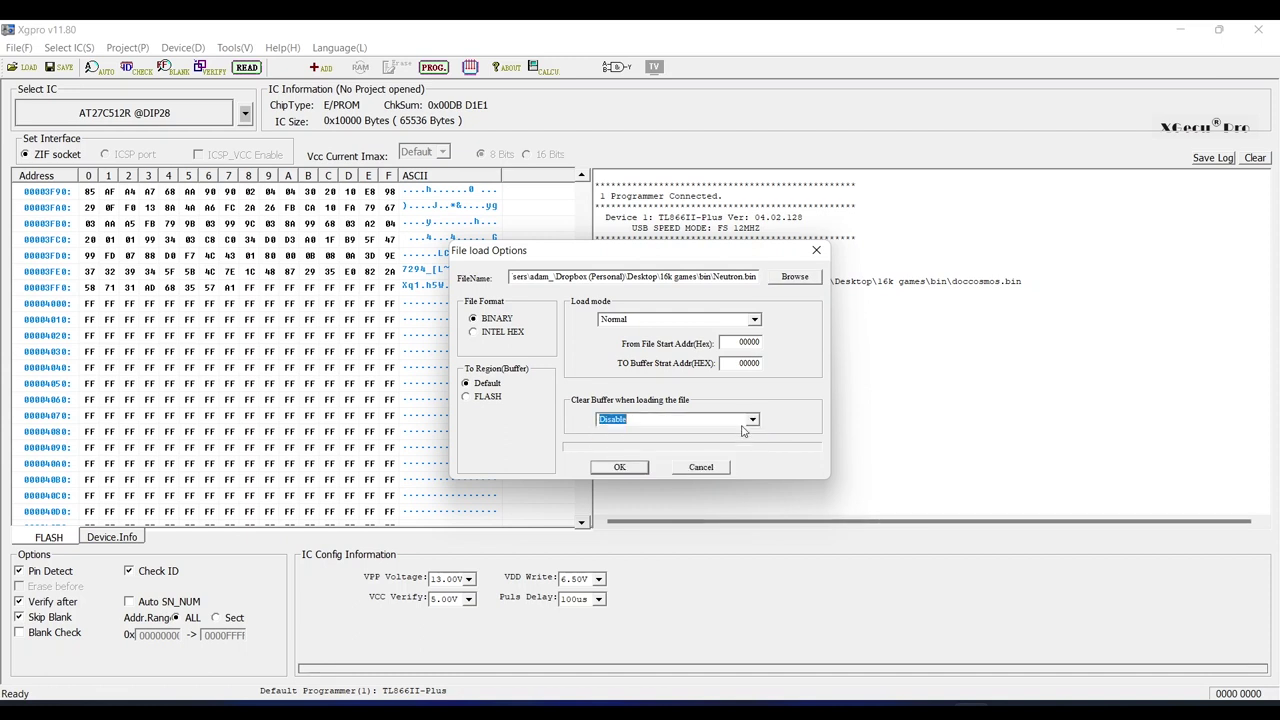
left_click_drag(740, 364, 777, 365)
type("4")
left_click(620, 467)
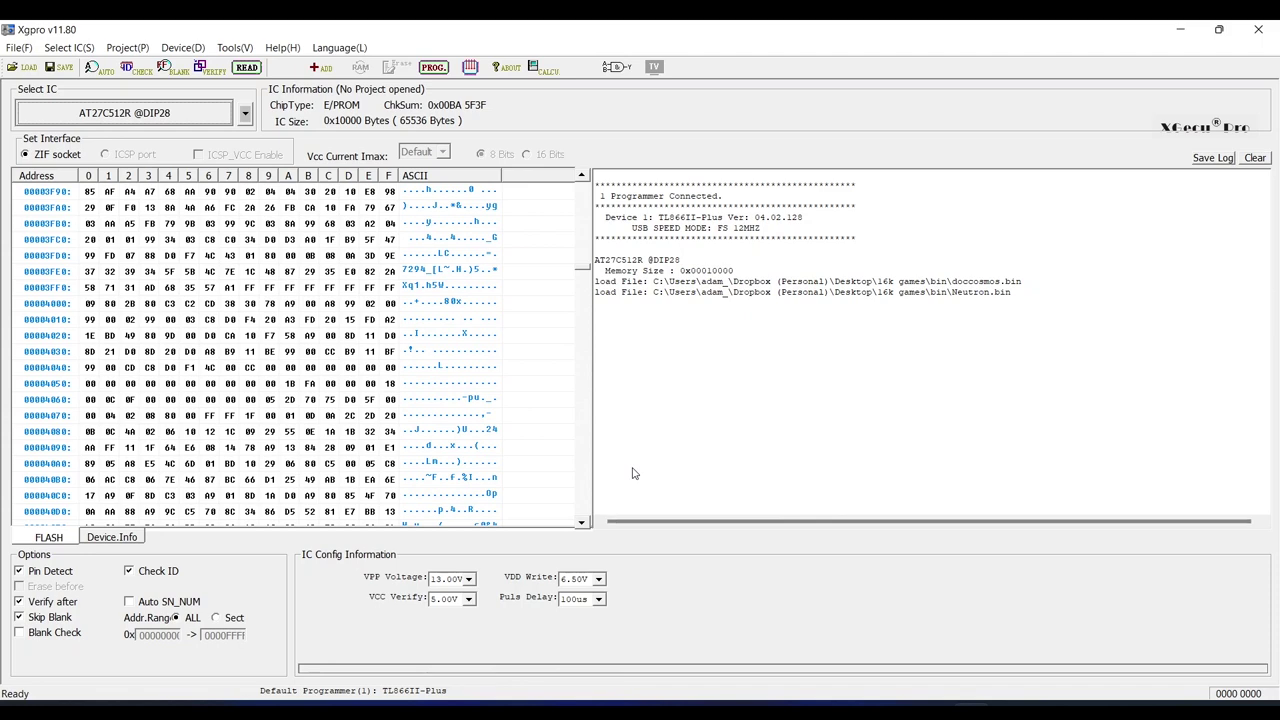
- Scroll the hex view down to address 8000 to confirm data ends at 7FFF
scroll(518, 428, "down", 20)
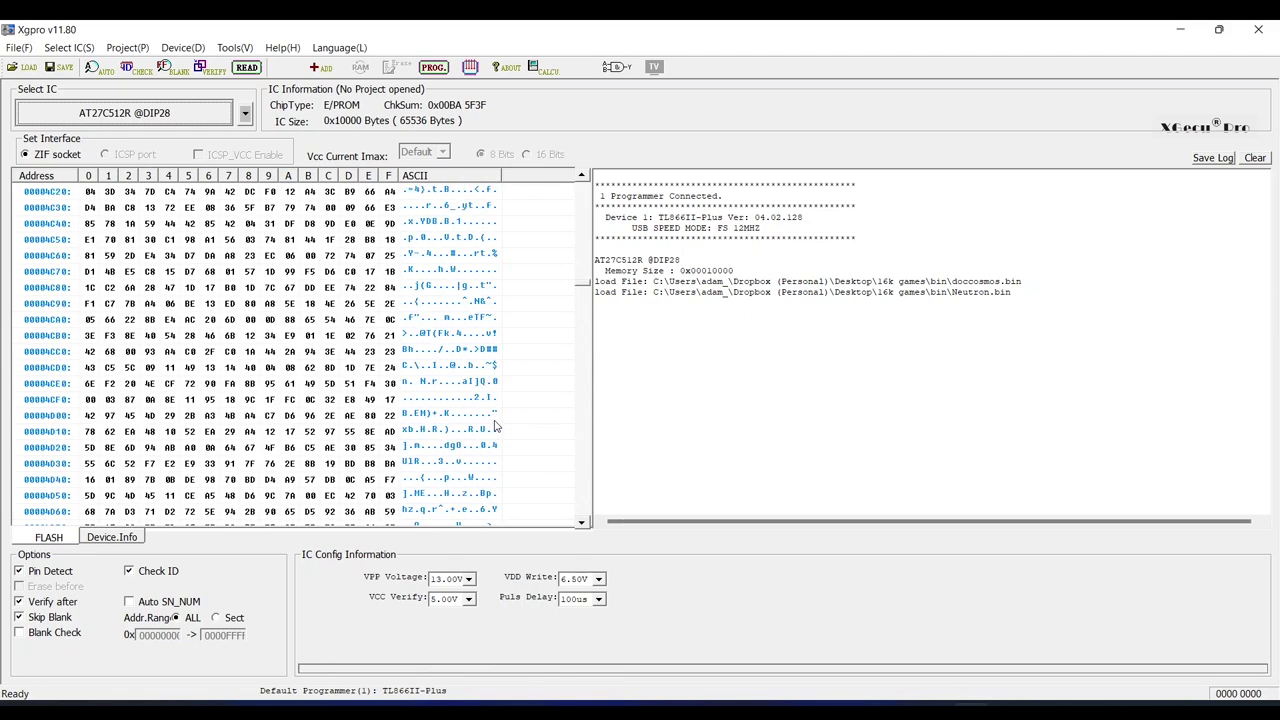
scroll(495, 427, "down", 20)
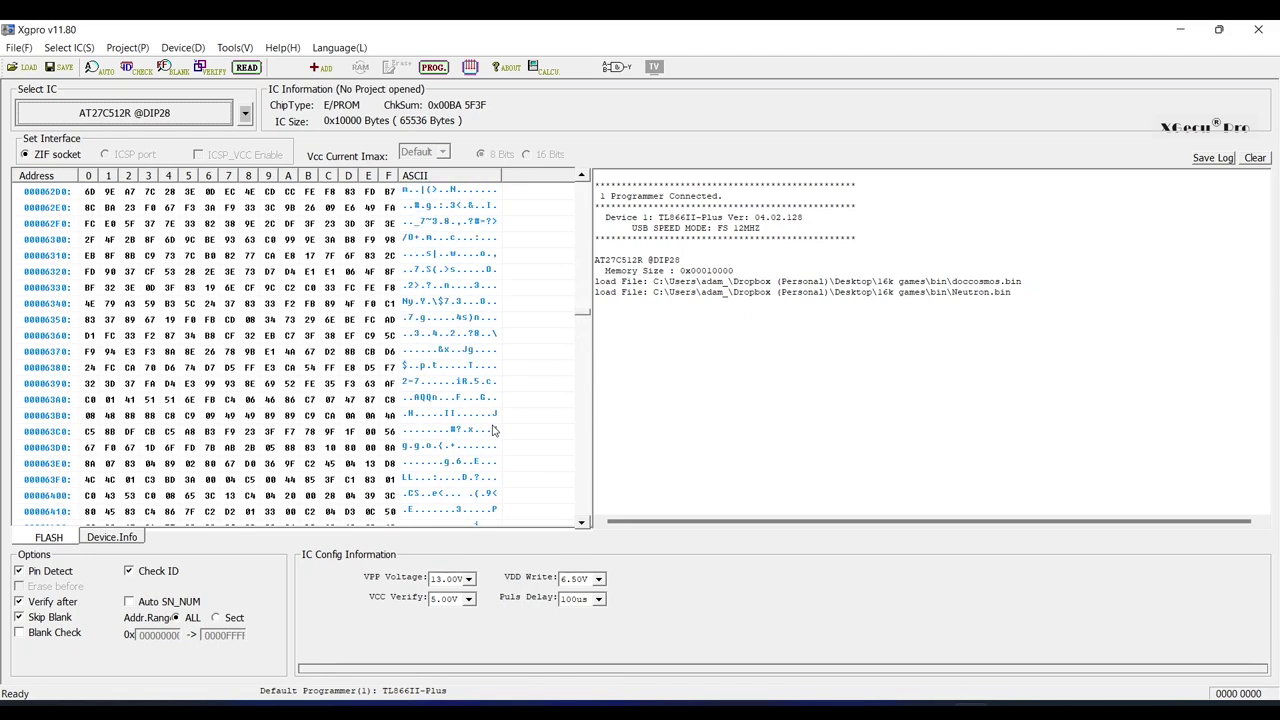
scroll(493, 429, "down", 20)
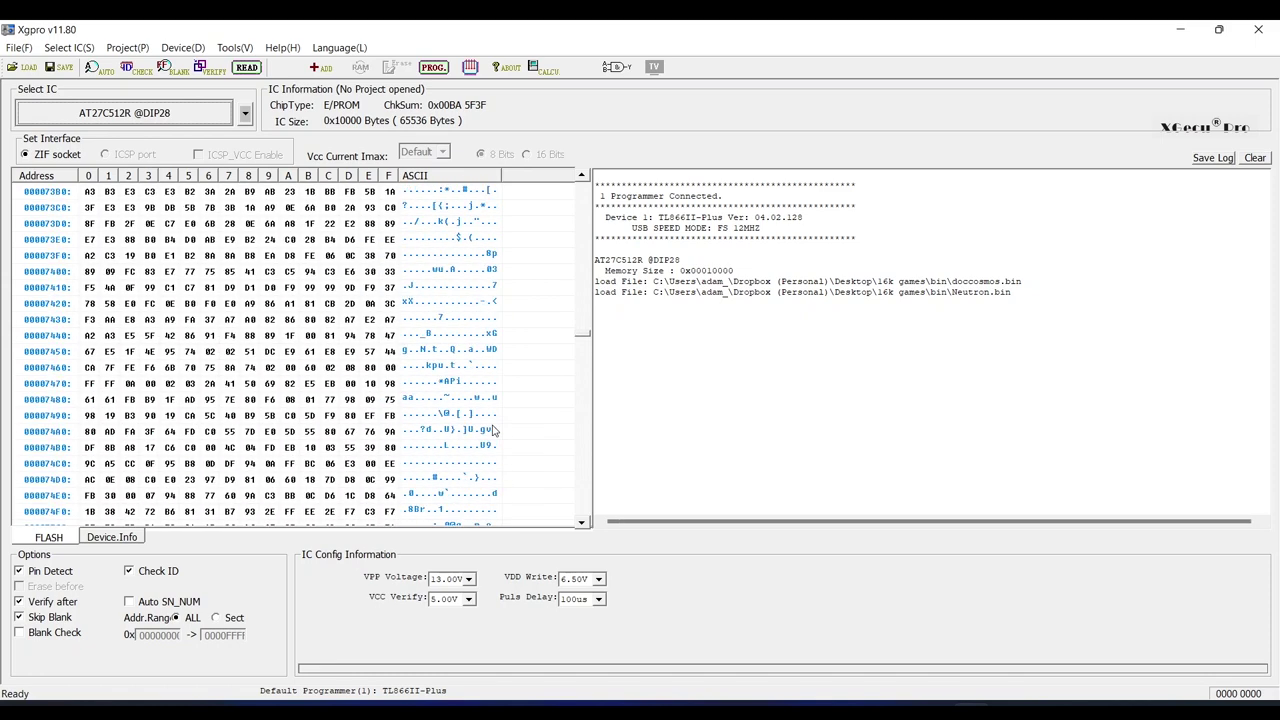
scroll(493, 429, "down", 20)
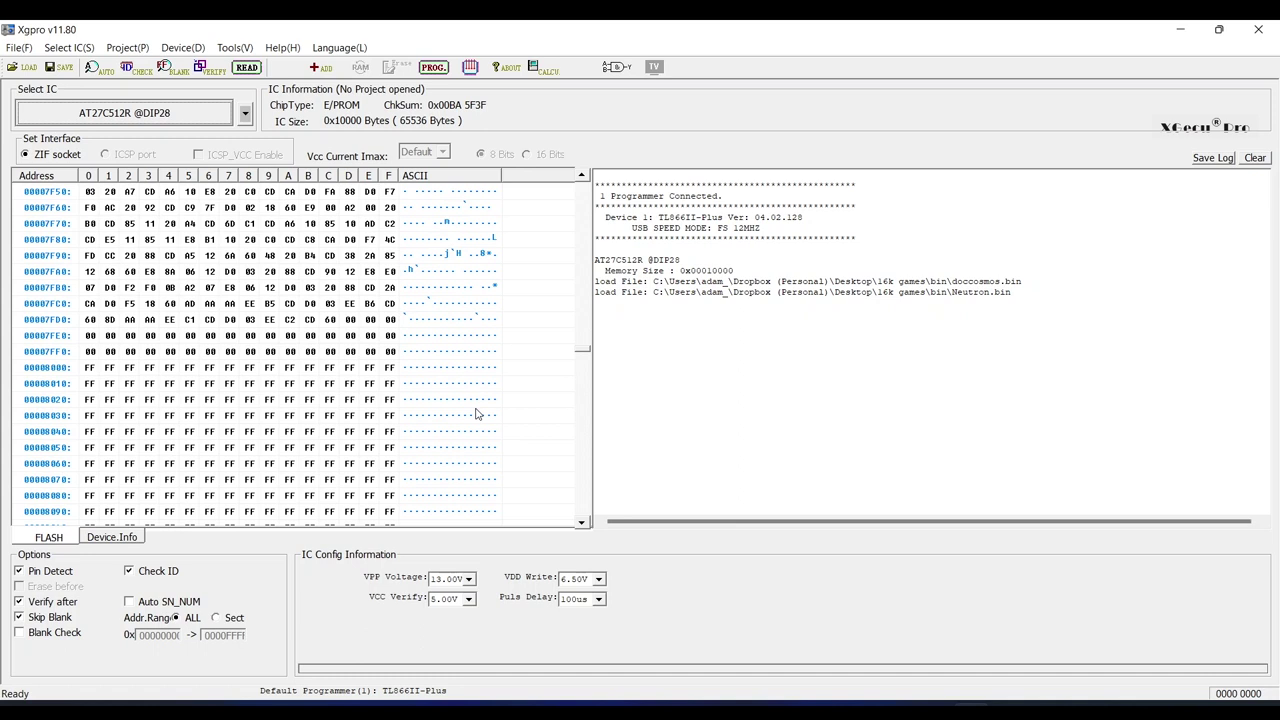
- Load powerglove.bin at buffer start address 8000 with Clear Buffer set to Disable
left_click(28, 66)
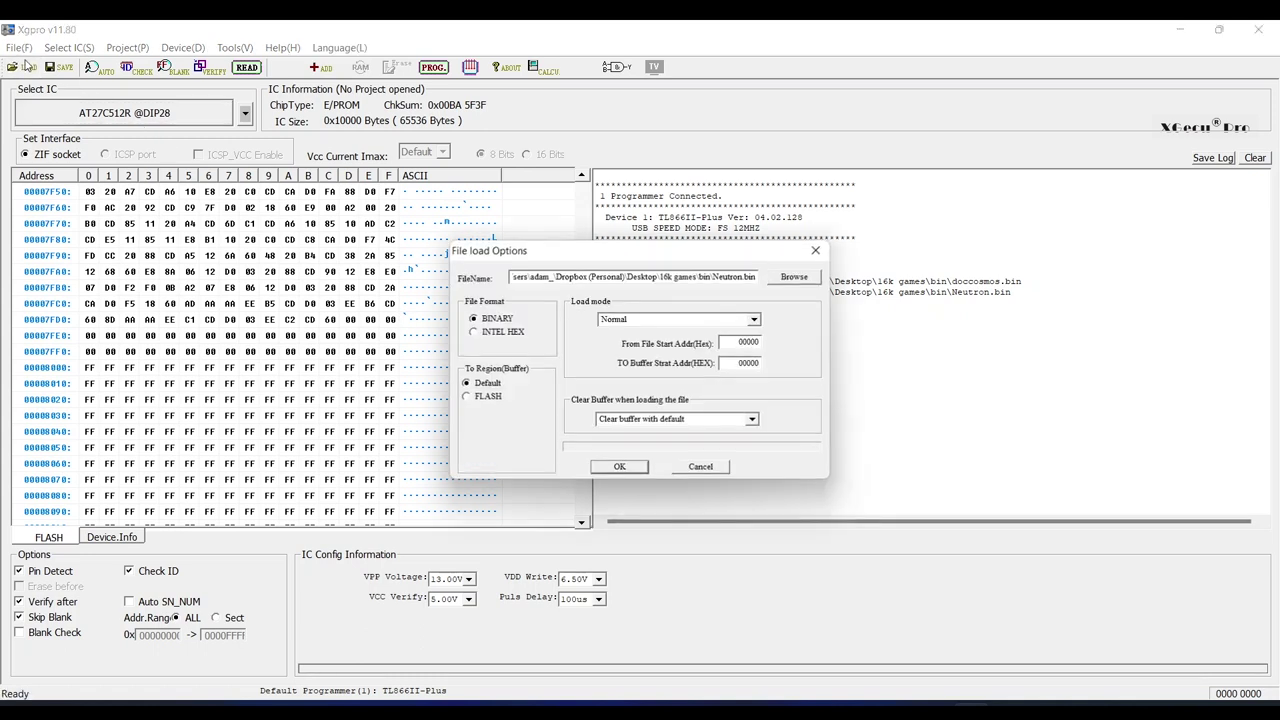
left_click(790, 277)
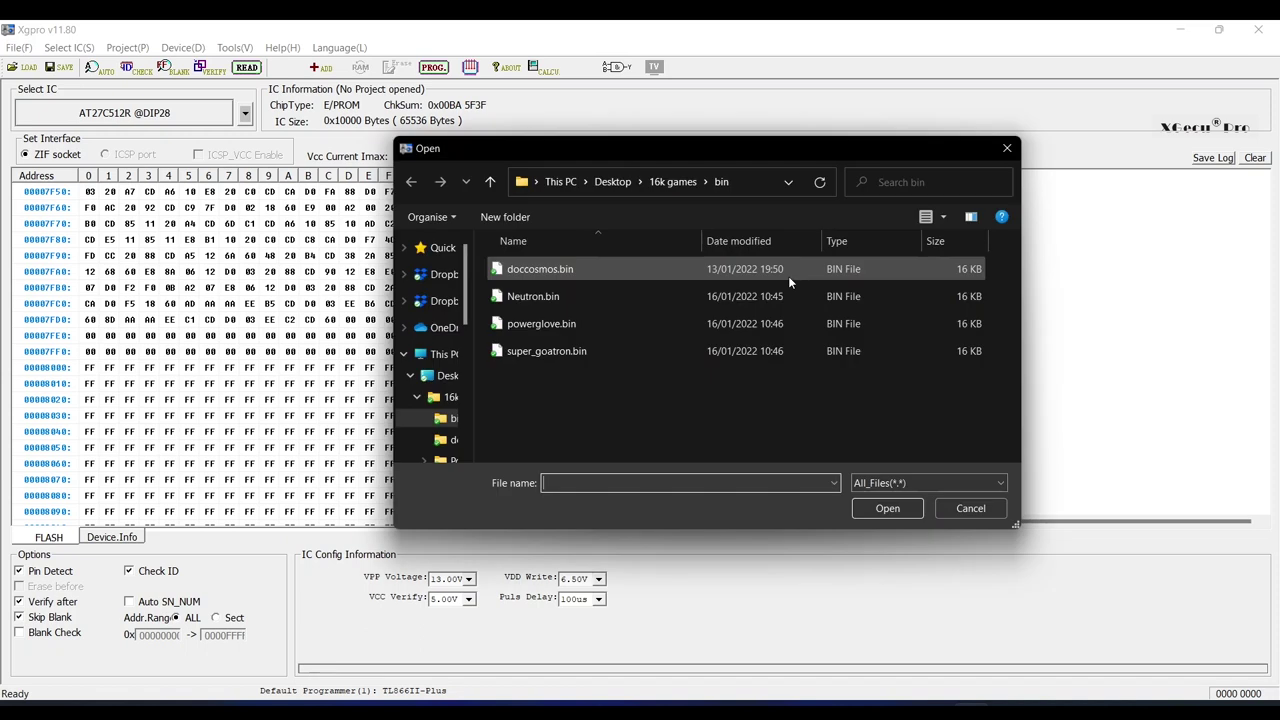
left_click(591, 322)
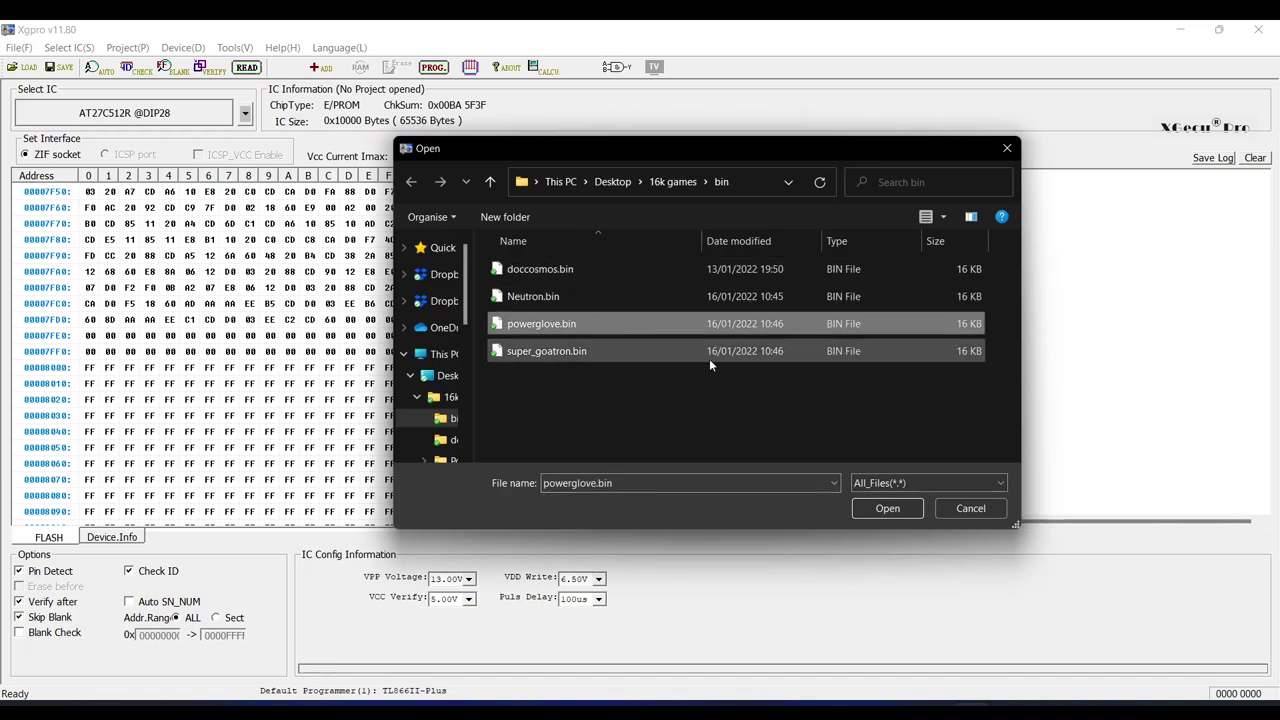
left_click(878, 506)
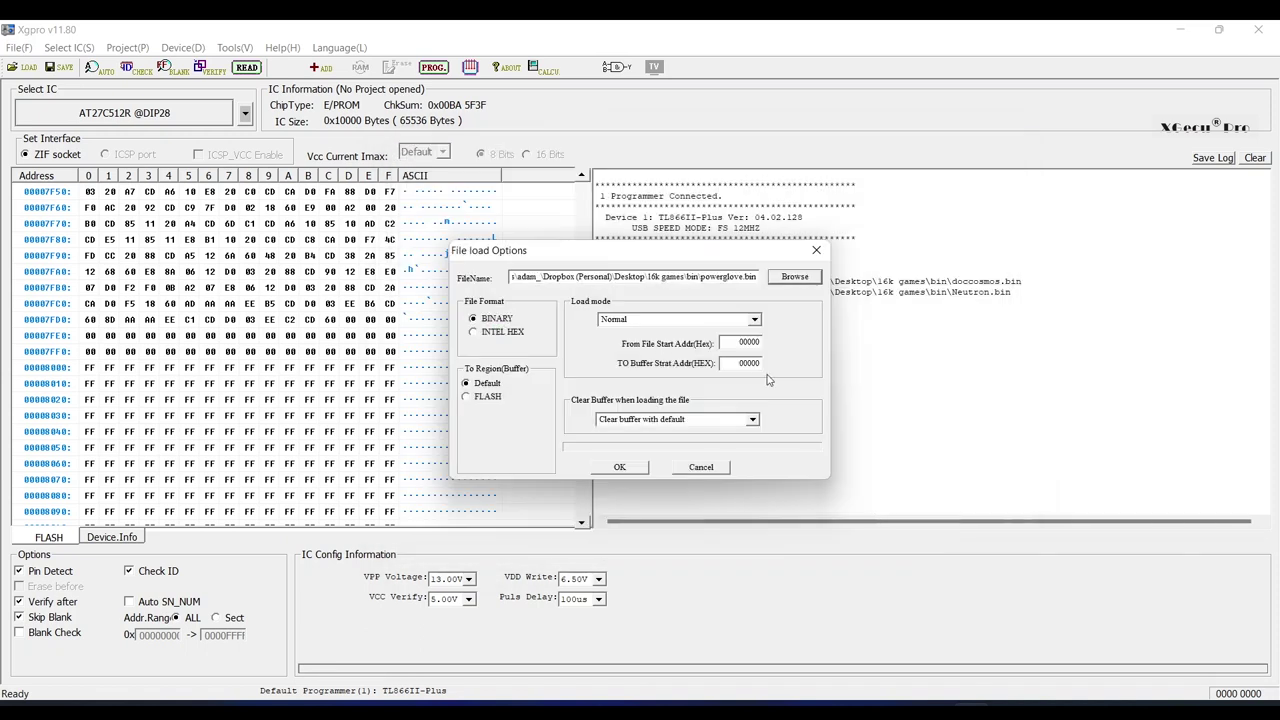
double_click(748, 363)
type("8000")
left_click(752, 419)
left_click(684, 431)
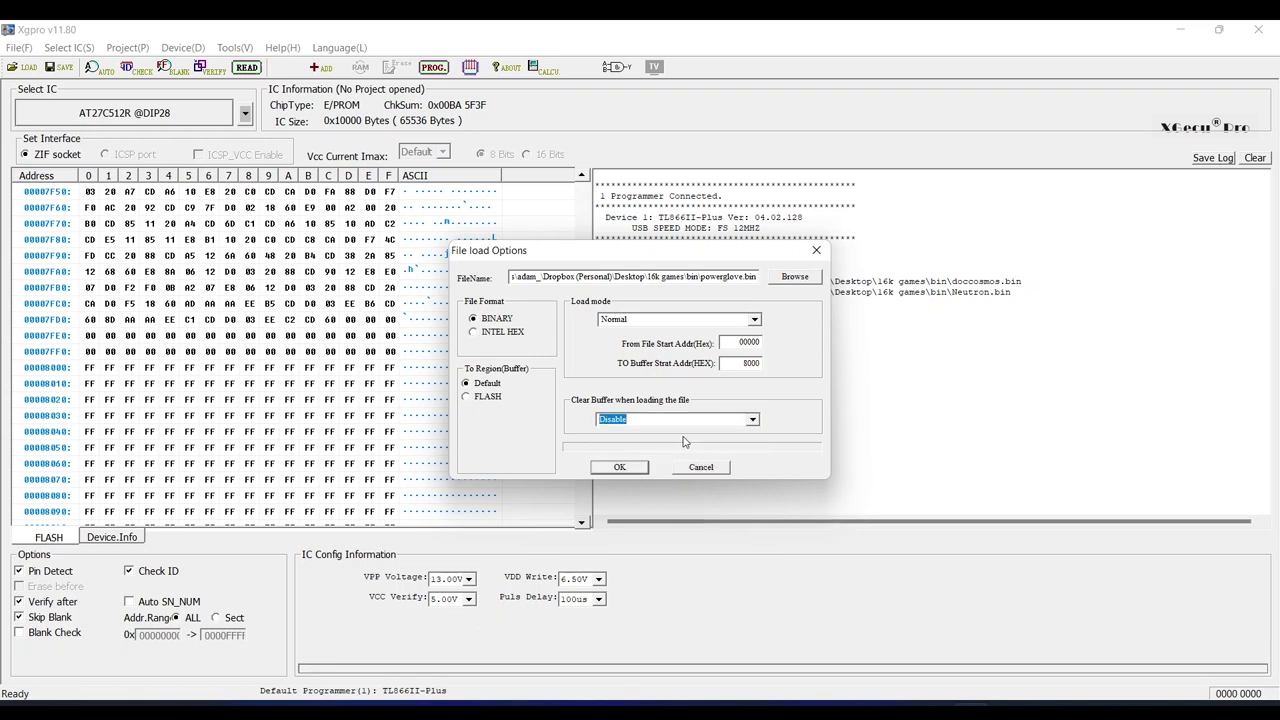
left_click(620, 467)
left_click_drag(580, 355, 580, 430)
- Load super_goatron.bin at buffer address C000 without clearing the buffer
left_click(26, 68)
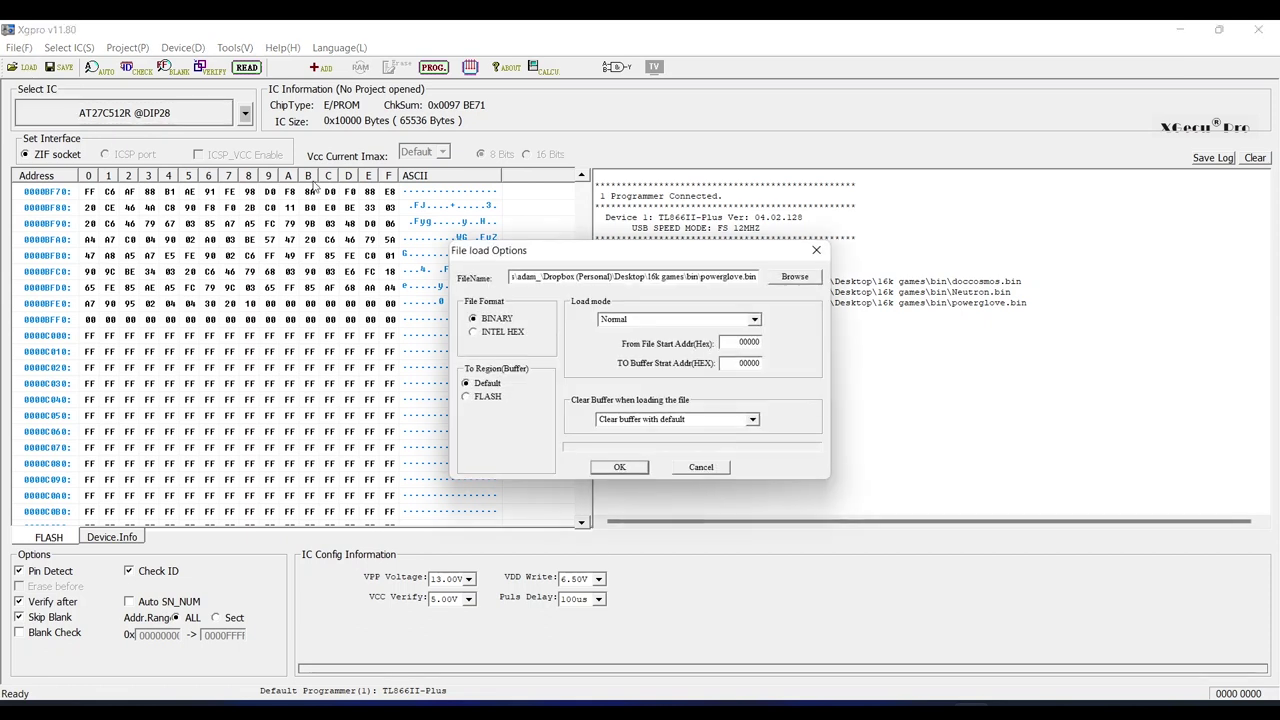
left_click(794, 277)
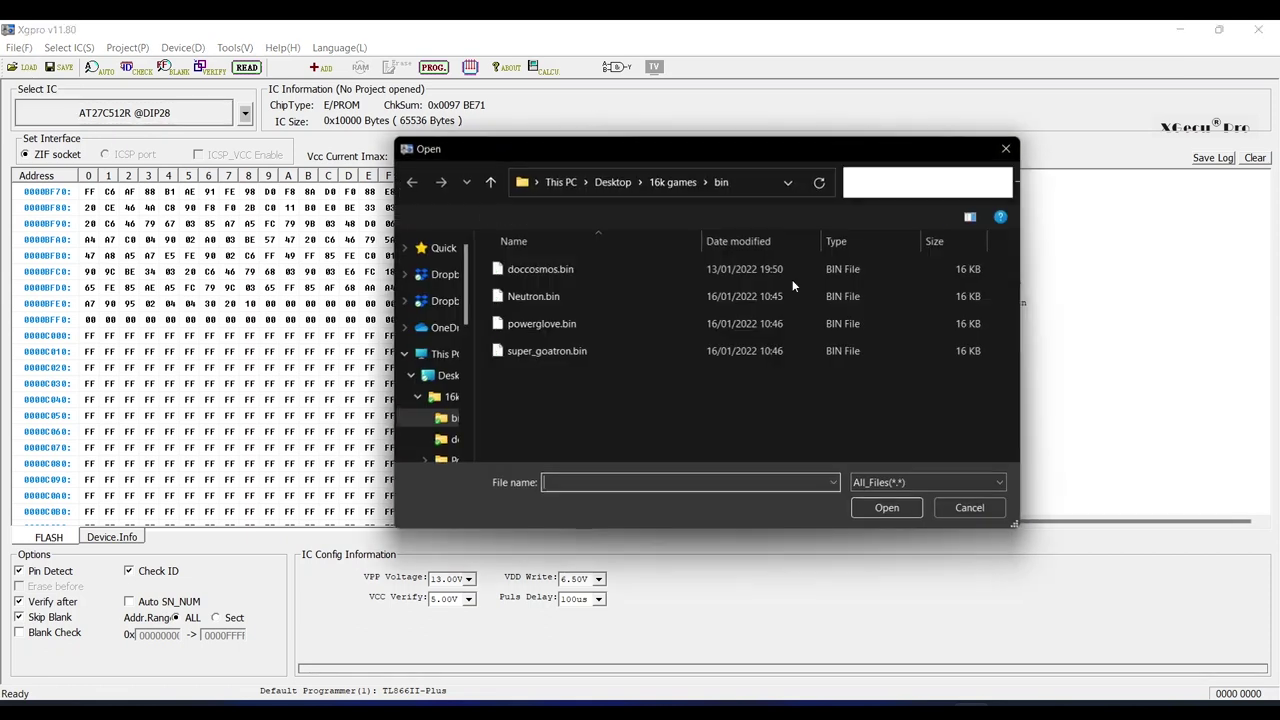
left_click(592, 355)
left_click(884, 509)
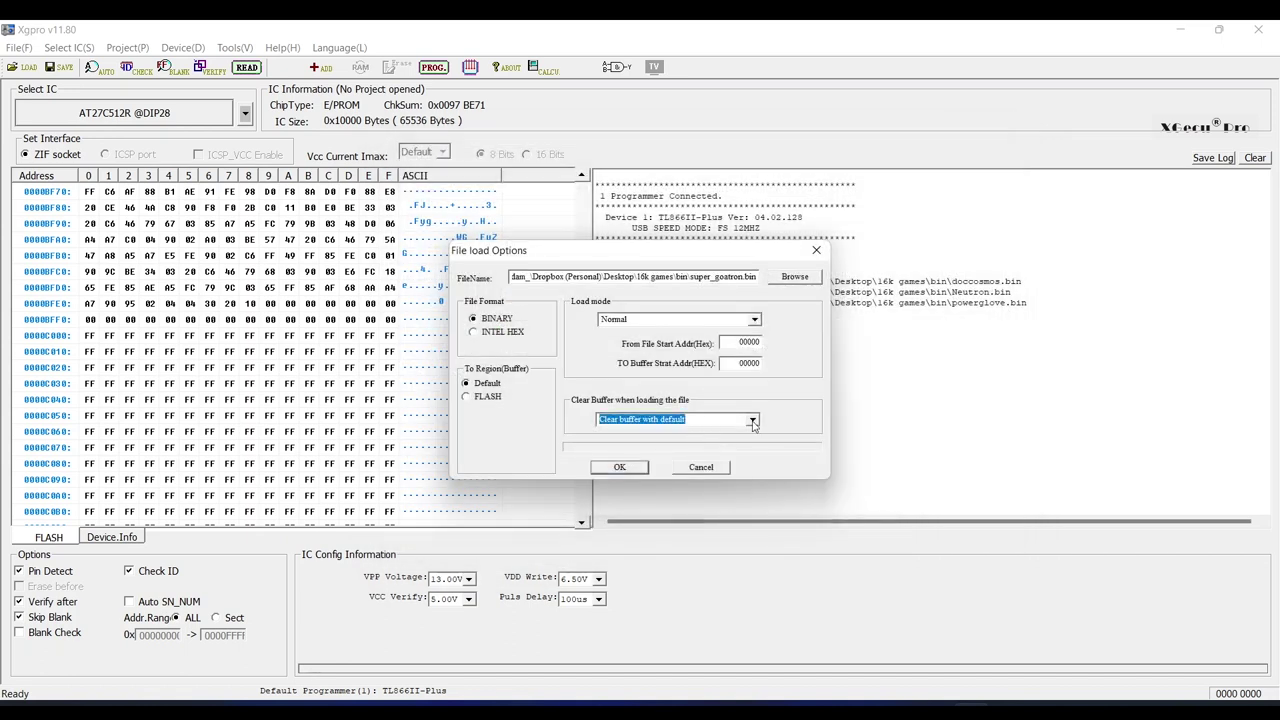
left_click(709, 420)
left_click(697, 442)
double_click(740, 363)
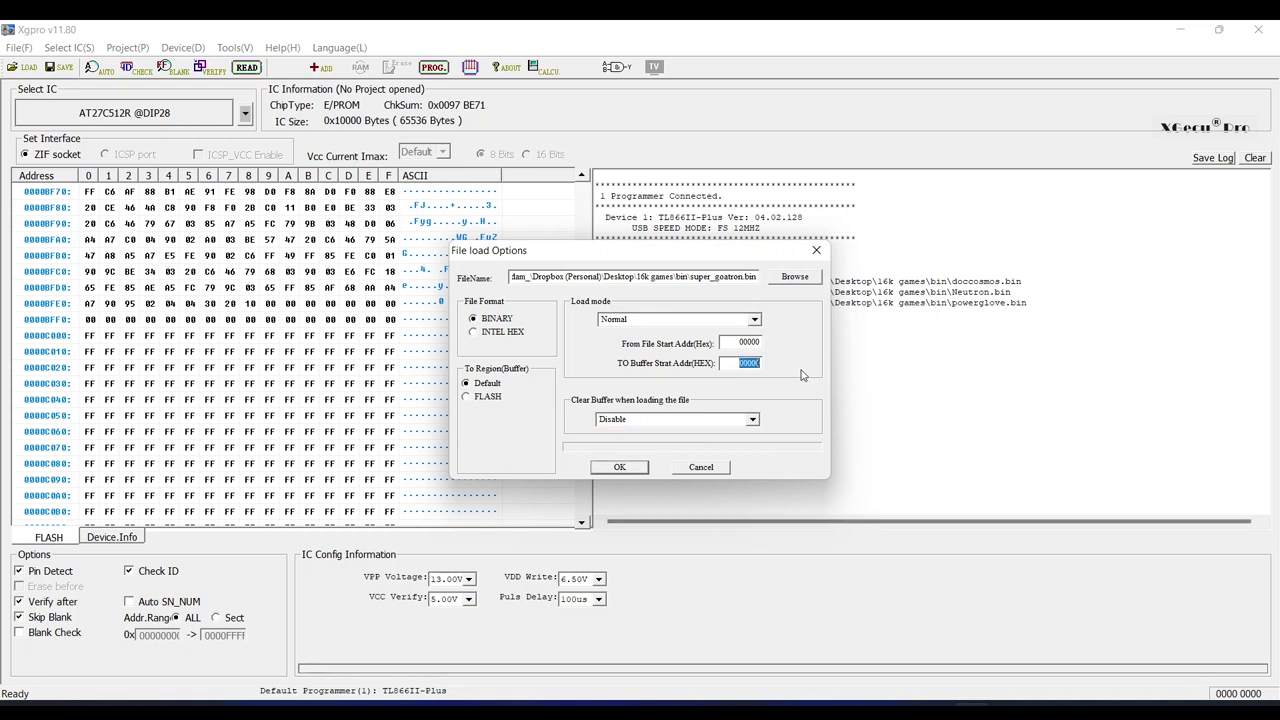
type("0")
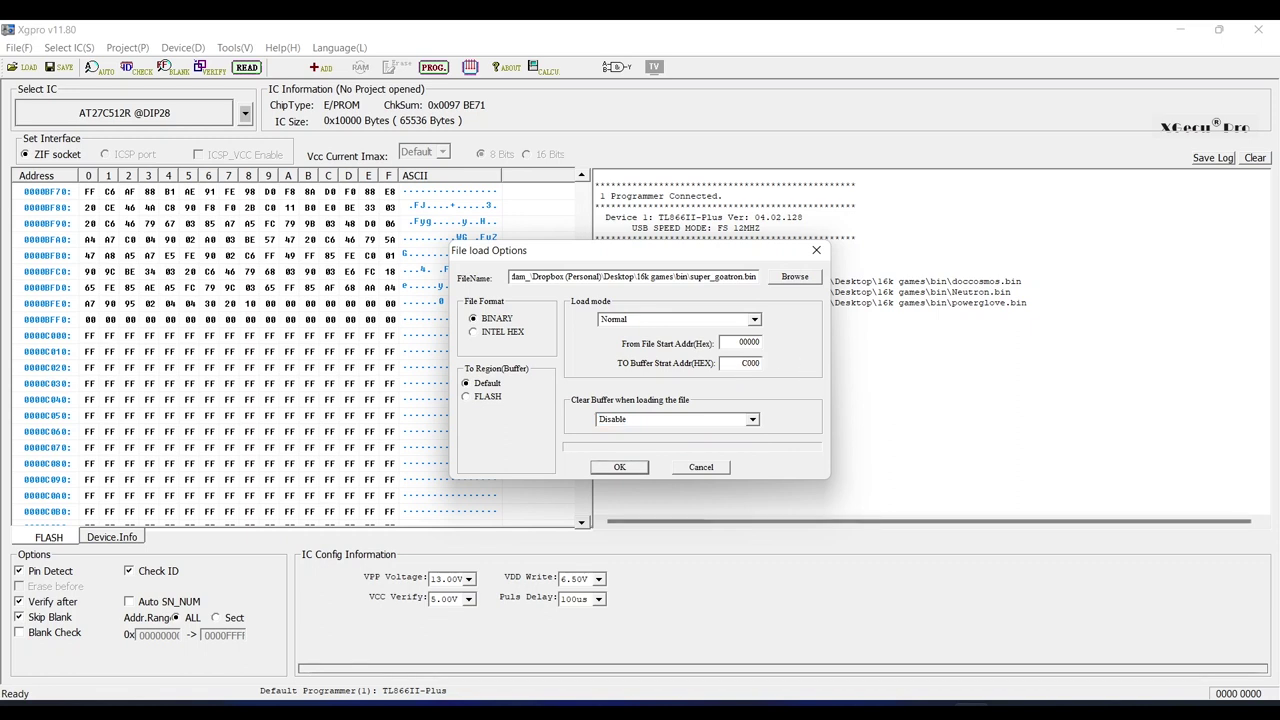
left_click(643, 468)
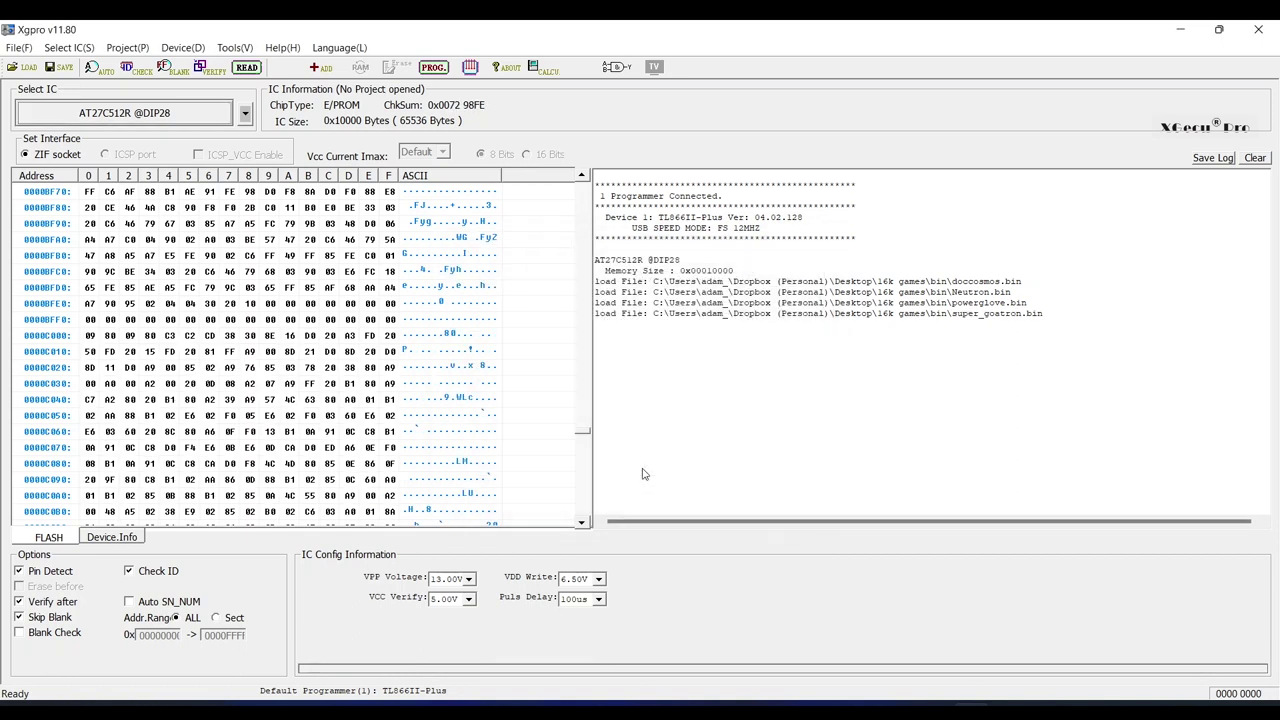
scroll(310, 398, "down", 9)
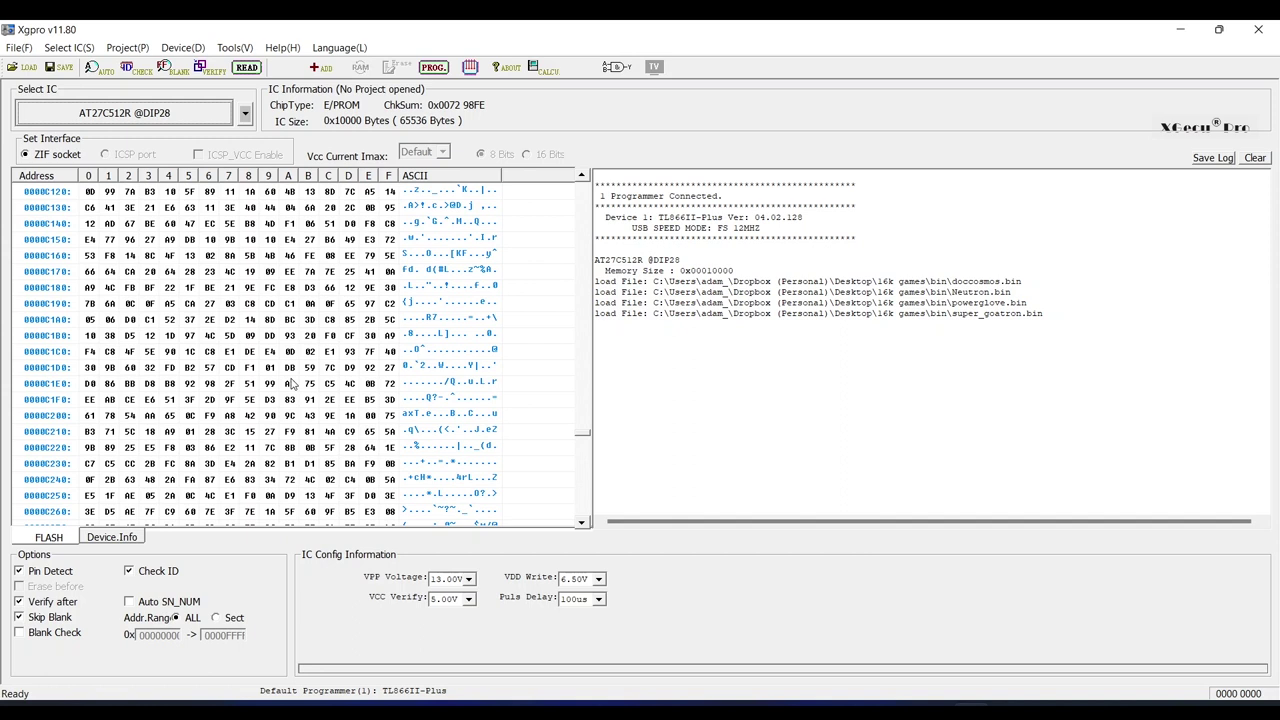
- Program the AT27C512R with the four-game buffer and let it verify until Programming Succeeded
left_click(182, 48)
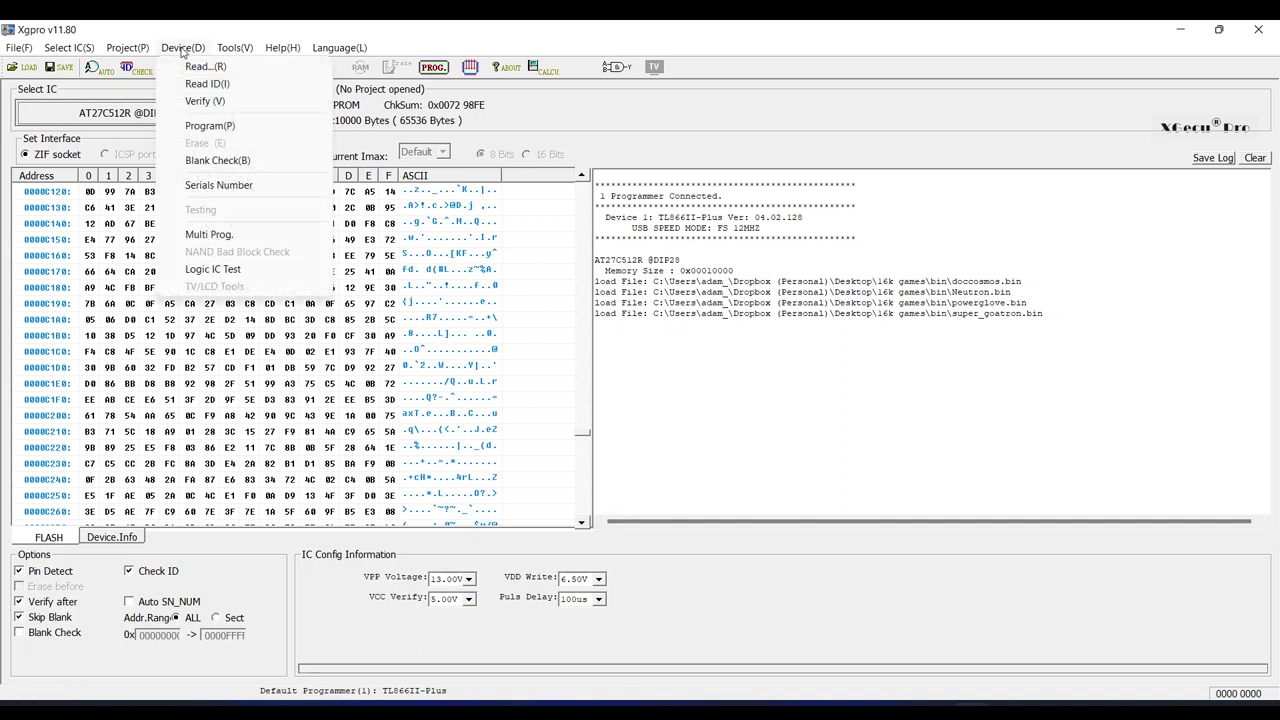
left_click(204, 127)
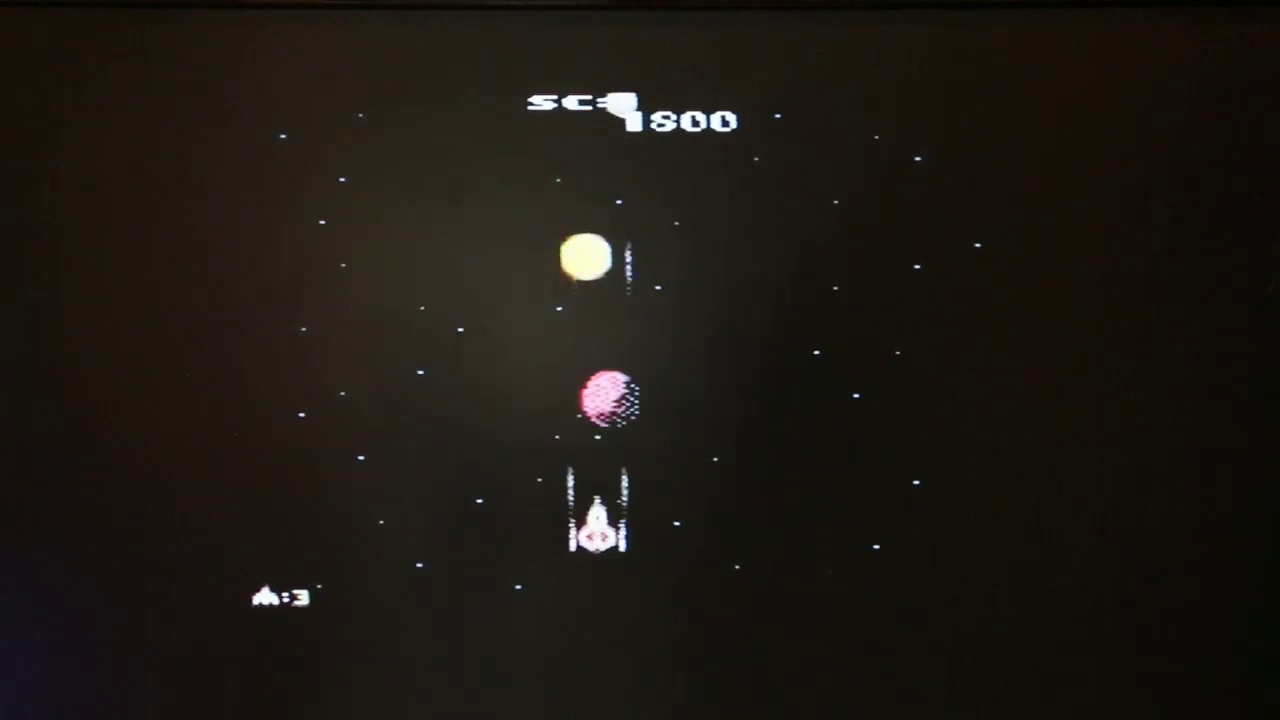
key("Left")
- Fly the shooter side to side, then walk the Doc Cosmos astronaut between rooms to the key cave
key("Right")
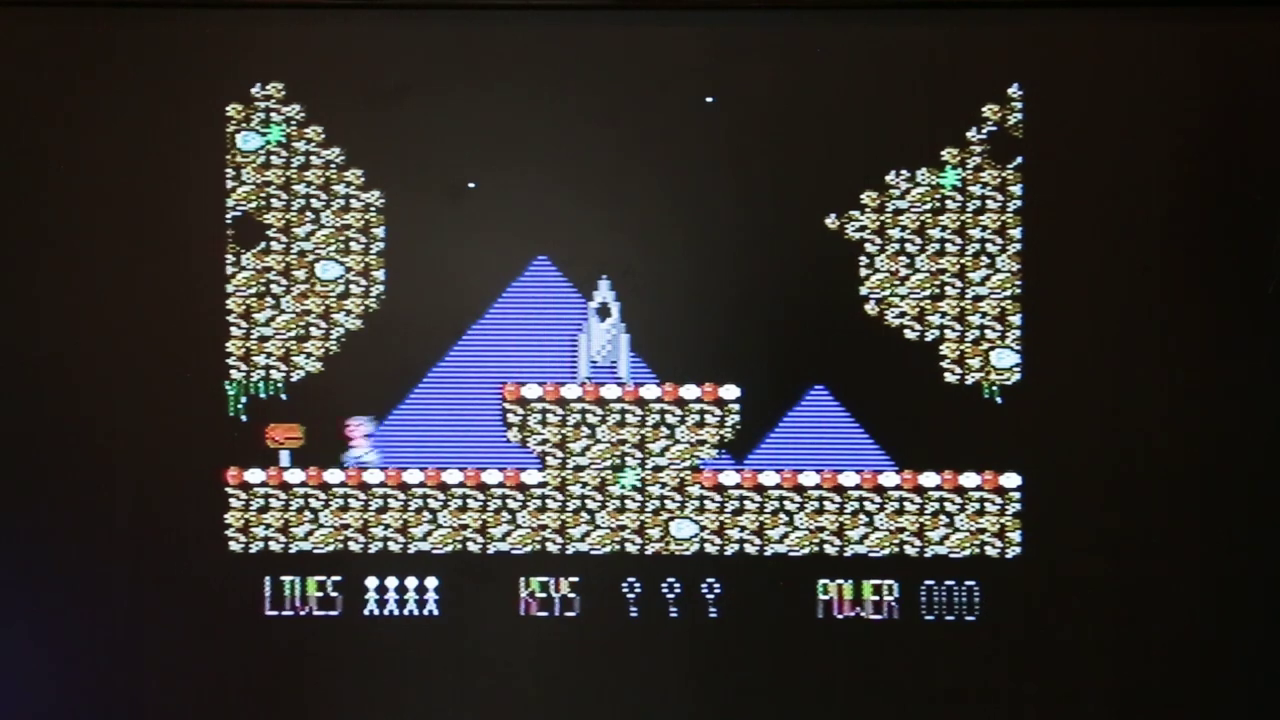
key("Left")
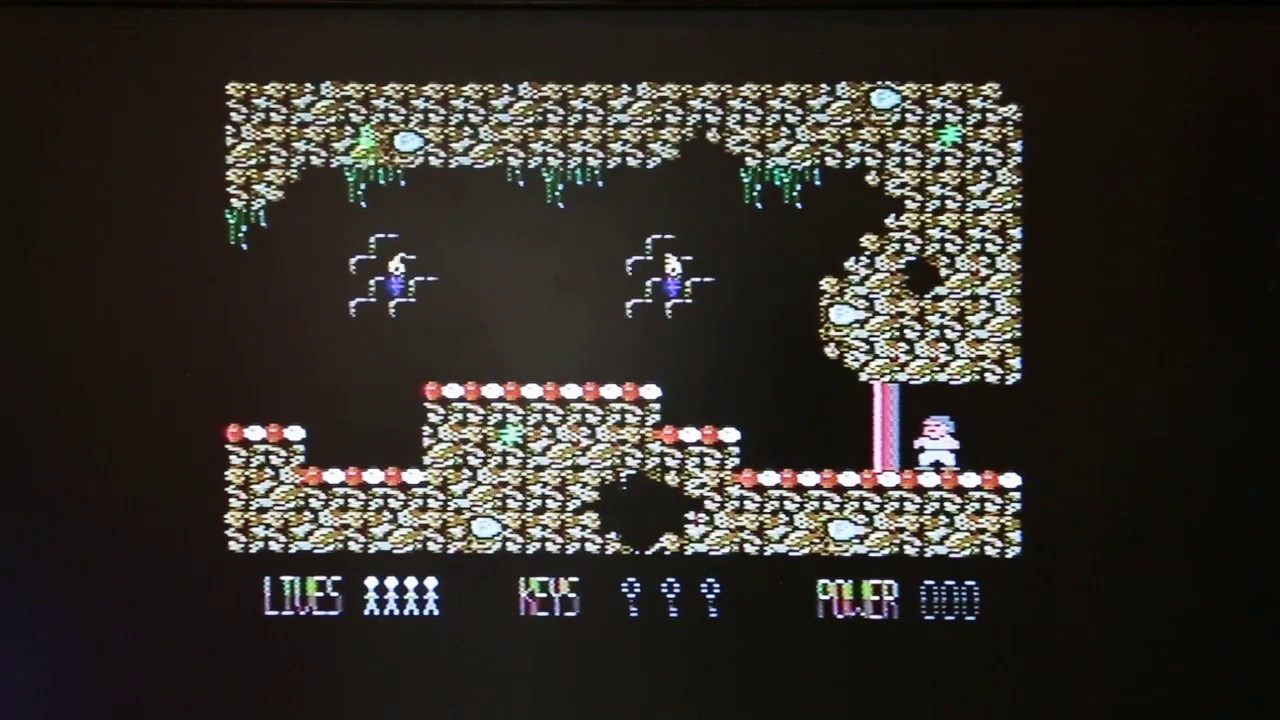
key("Right")
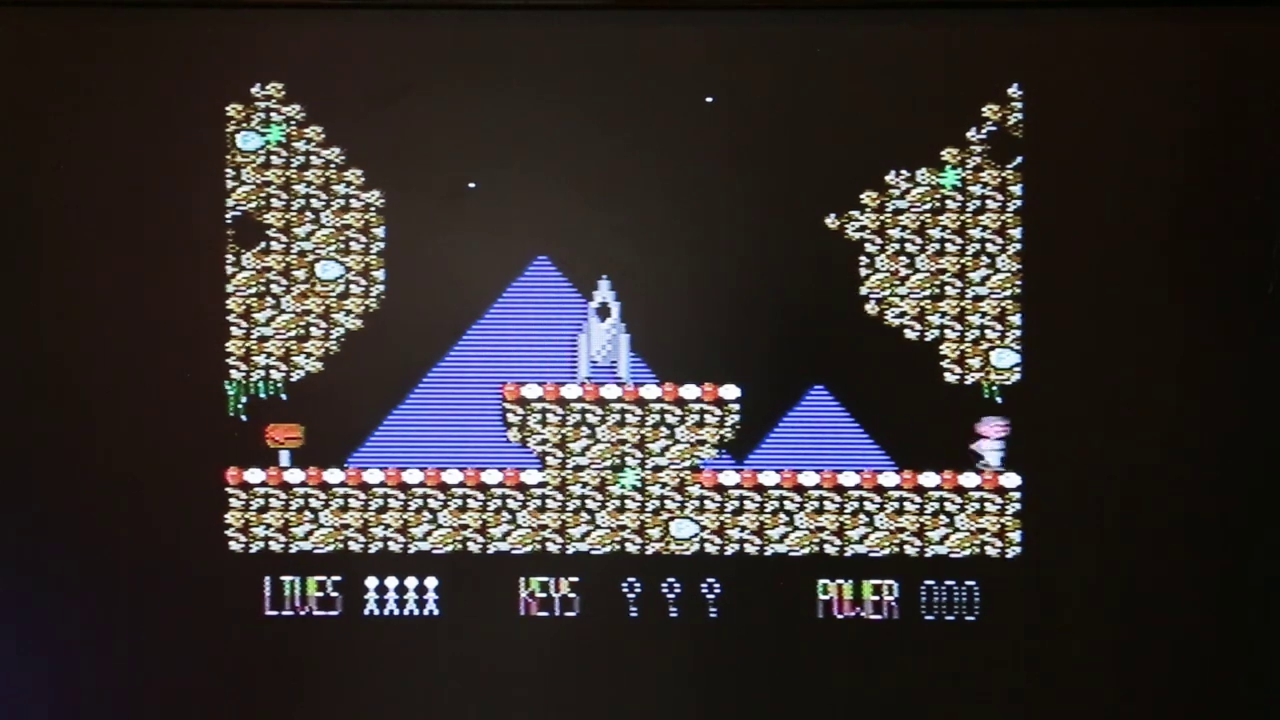
key("Right")
key("Right")
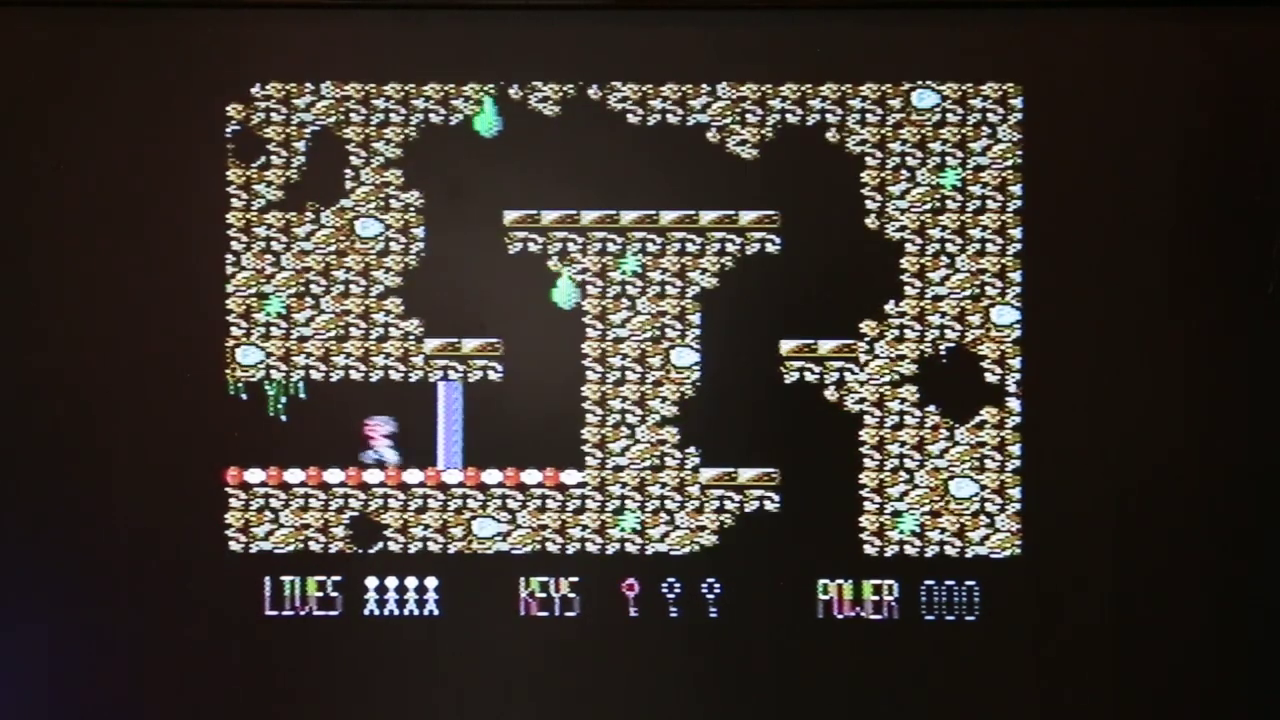